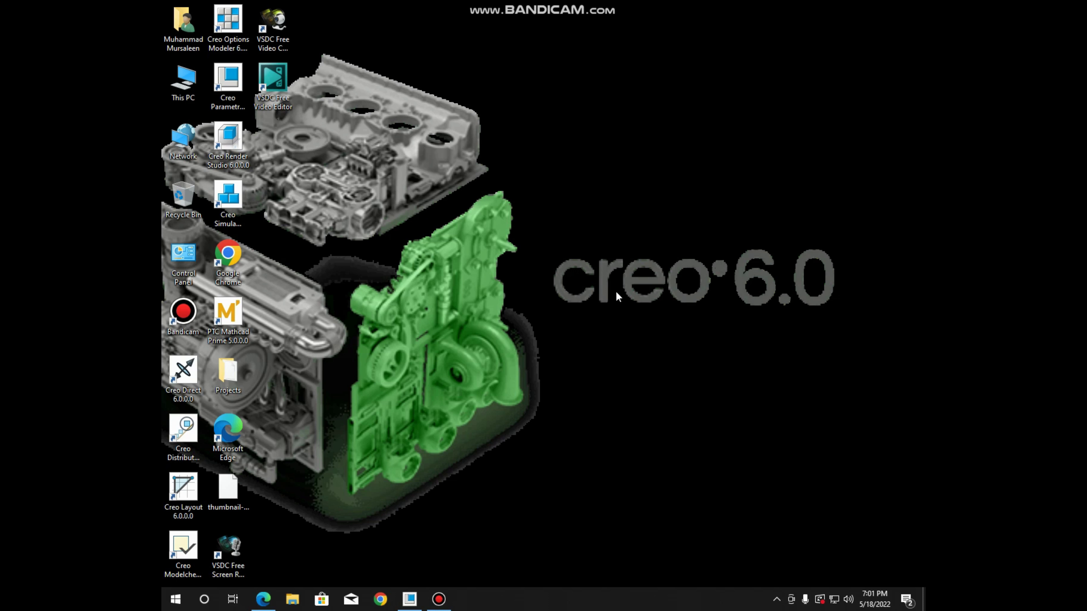
Review the flange reference drawing PDF in Edge, then return to Creo Parametric
{"action": "left_click", "coordinate": [263, 600]}
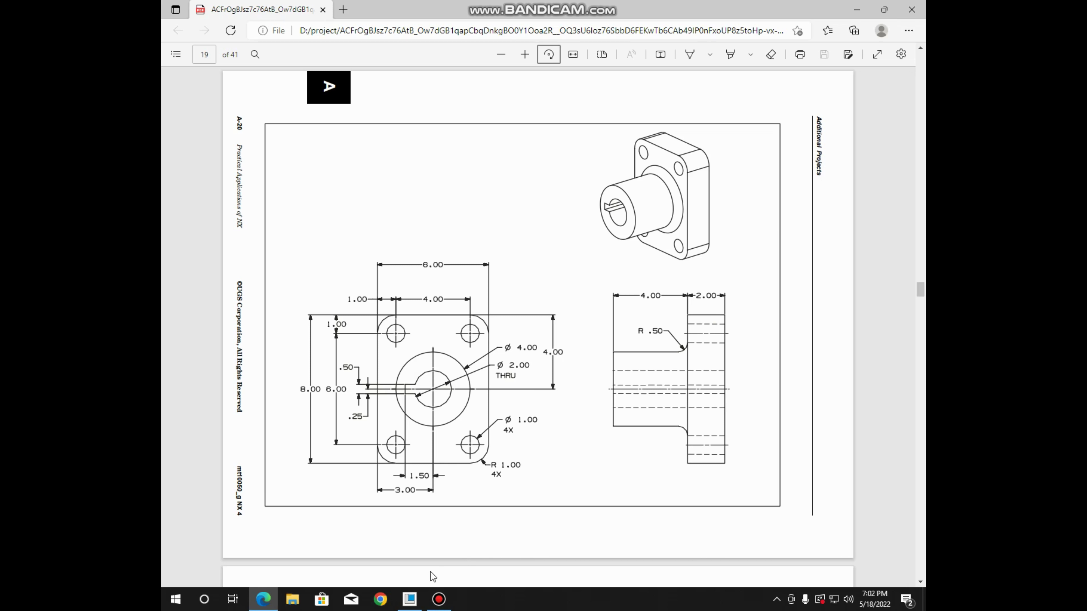
{"action": "left_click", "coordinate": [409, 600]}
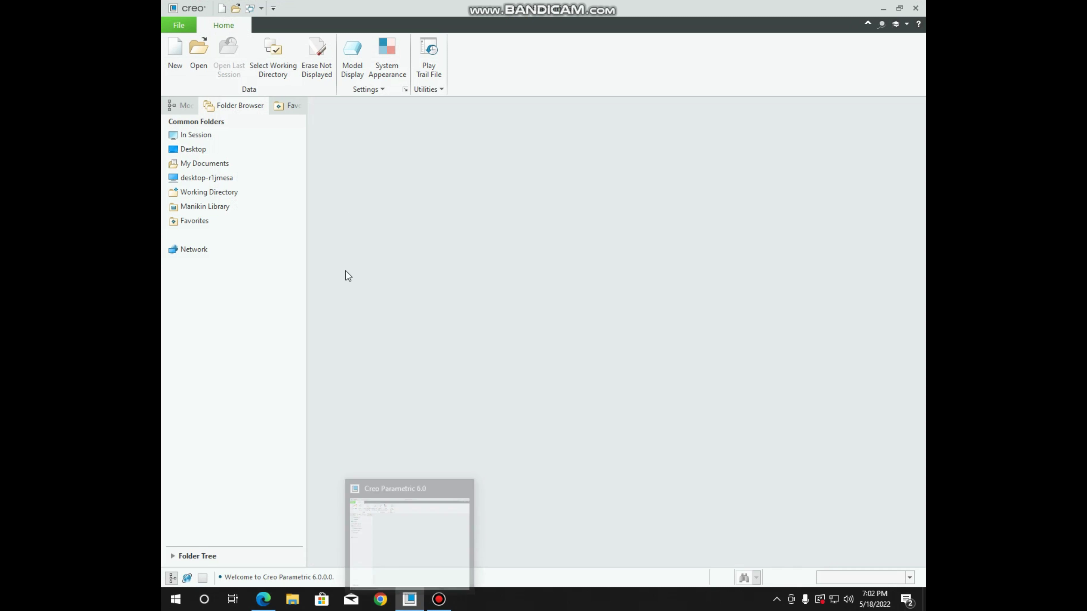
Set the working directory to the Desktop Projects folder
{"action": "left_click", "coordinate": [289, 69]}
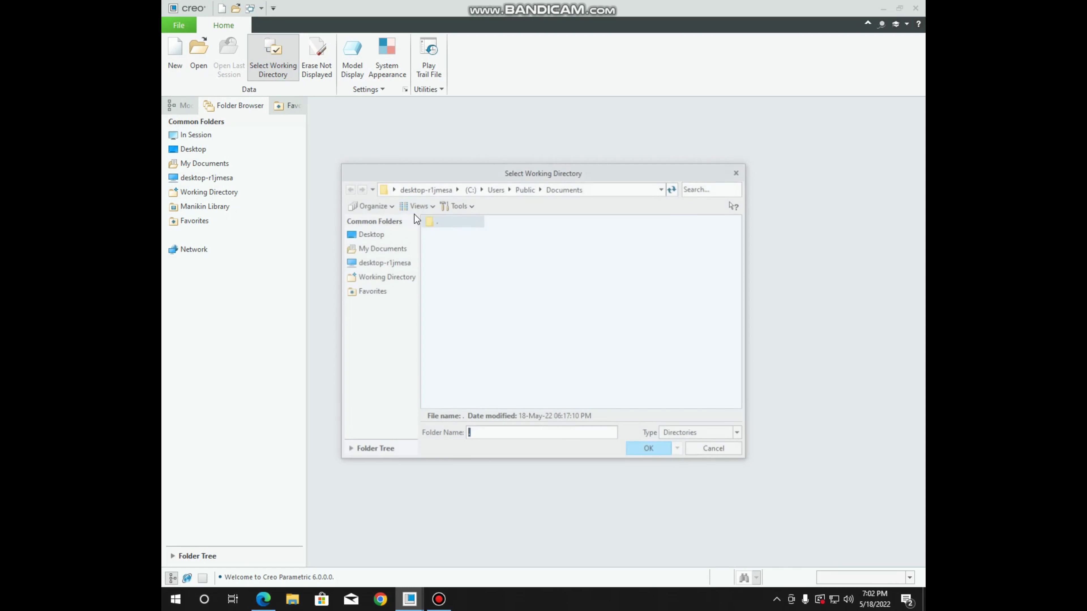
{"action": "left_click", "coordinate": [370, 233]}
{"action": "left_click", "coordinate": [446, 234]}
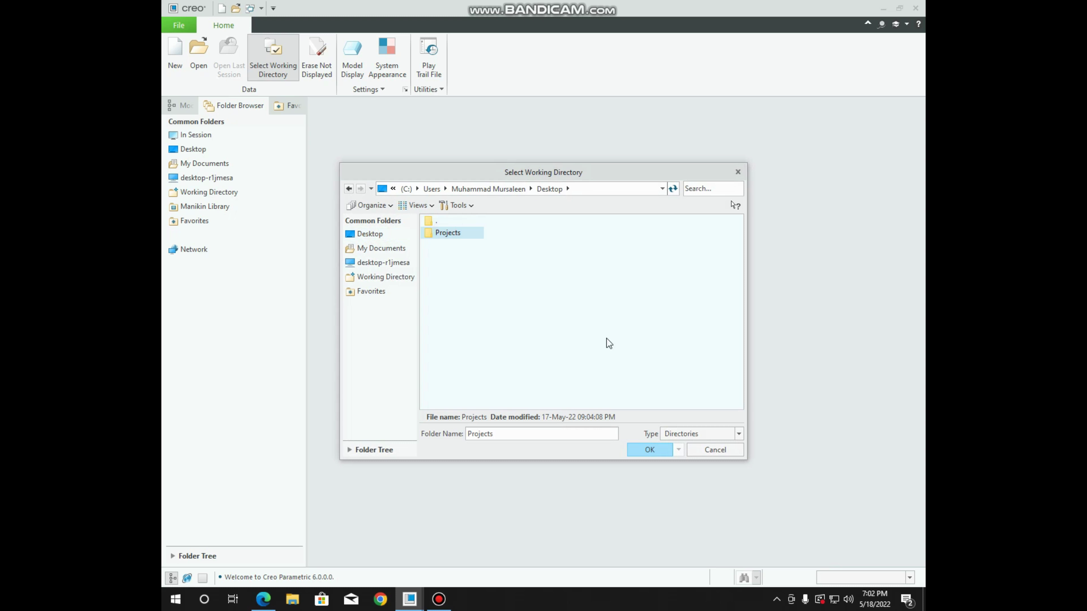
{"action": "left_click", "coordinate": [661, 450]}
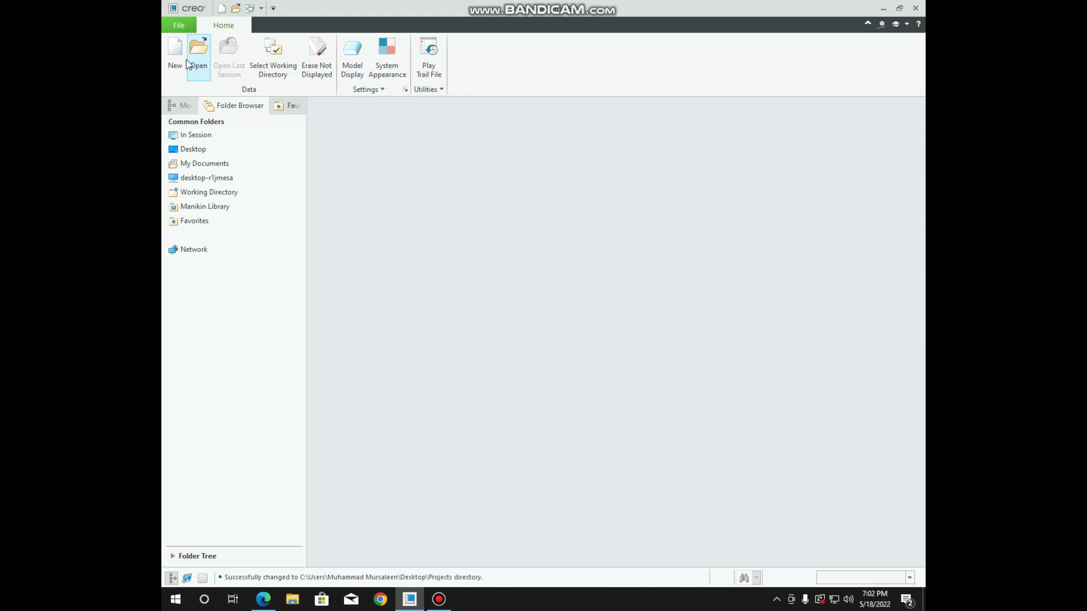
Create a new solid part named project_11
{"action": "left_click", "coordinate": [175, 55]}
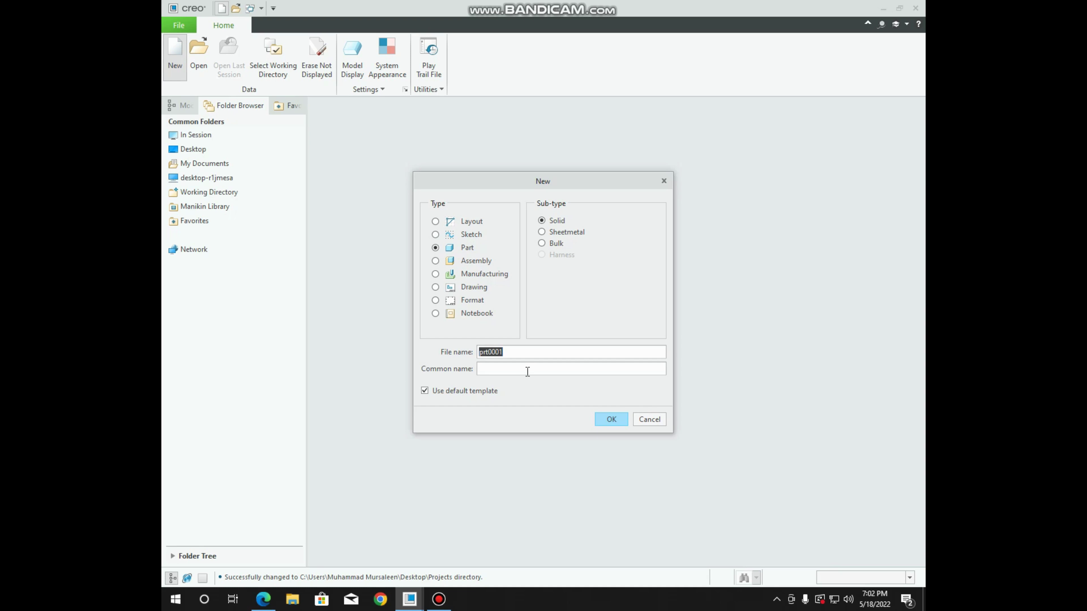
{"action": "key", "text": "BackSpace"}
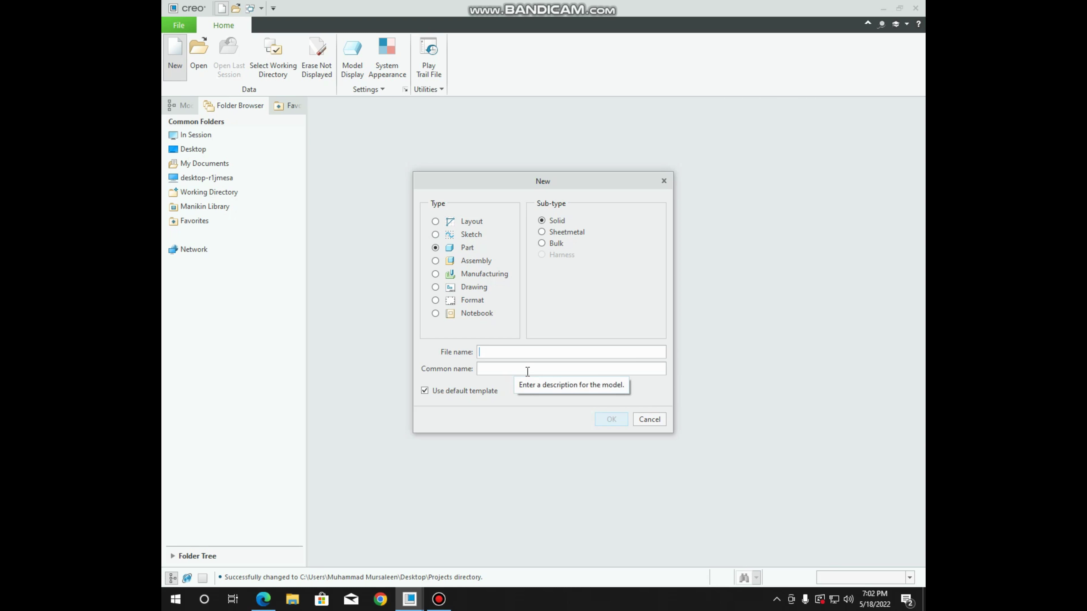
{"action": "type", "text": "project_11"}
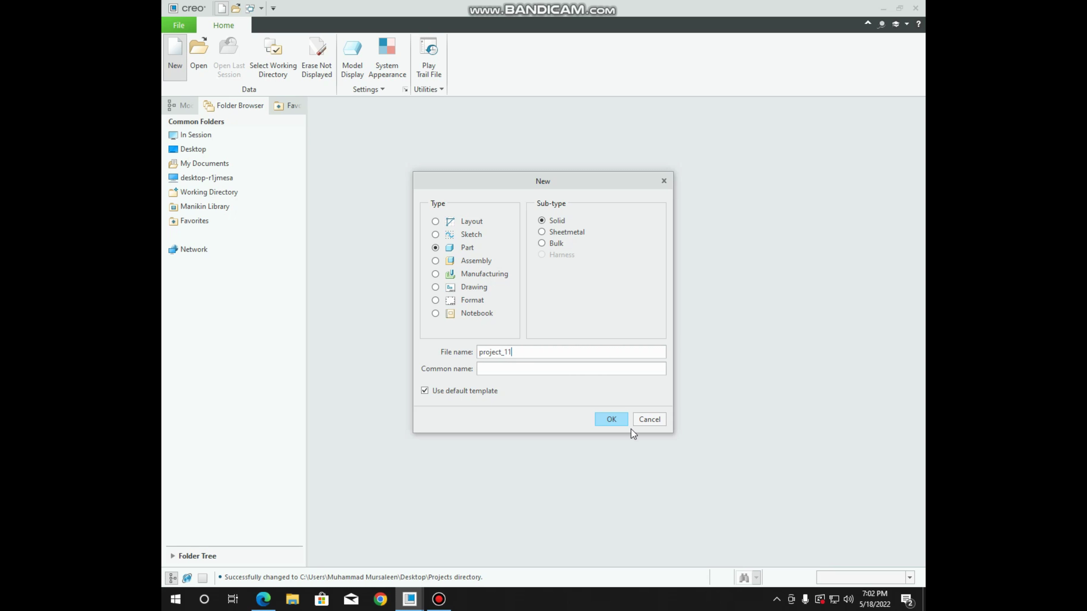
{"action": "left_click", "coordinate": [618, 416]}
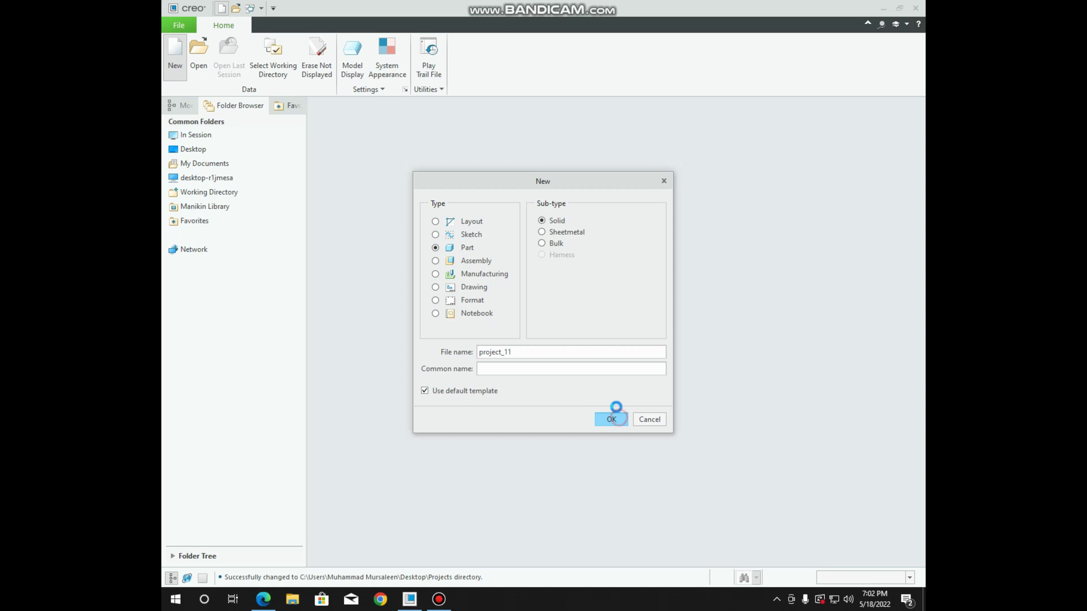
Change the part units to millimeter Kilogram Sec (mmKs), converting existing dimensions
{"action": "left_click", "coordinate": [179, 26]}
{"action": "mouse_move", "coordinate": [186, 202]}
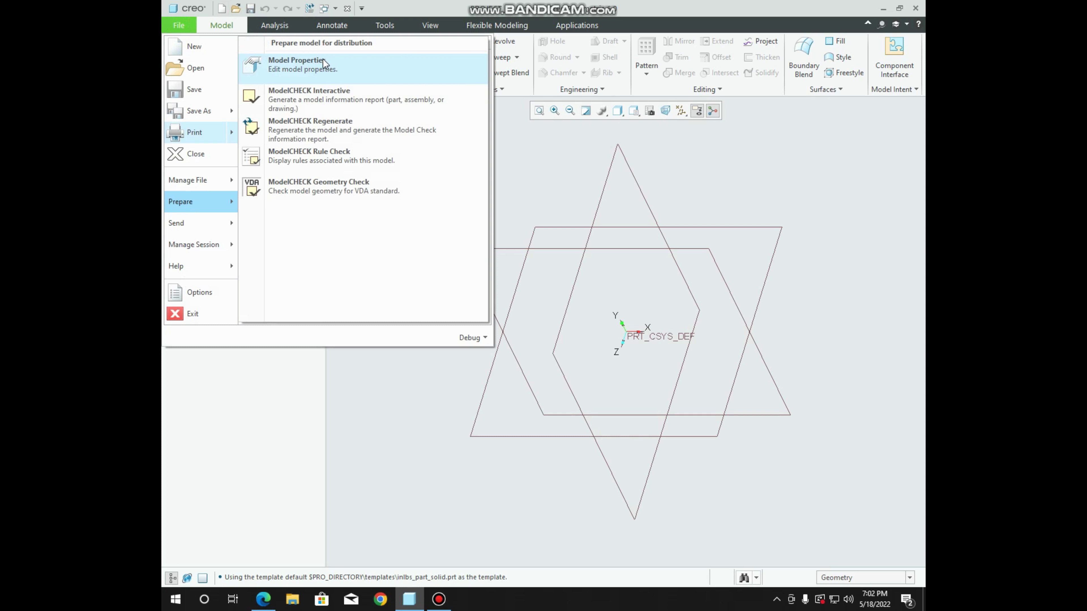
{"action": "left_click", "coordinate": [322, 61]}
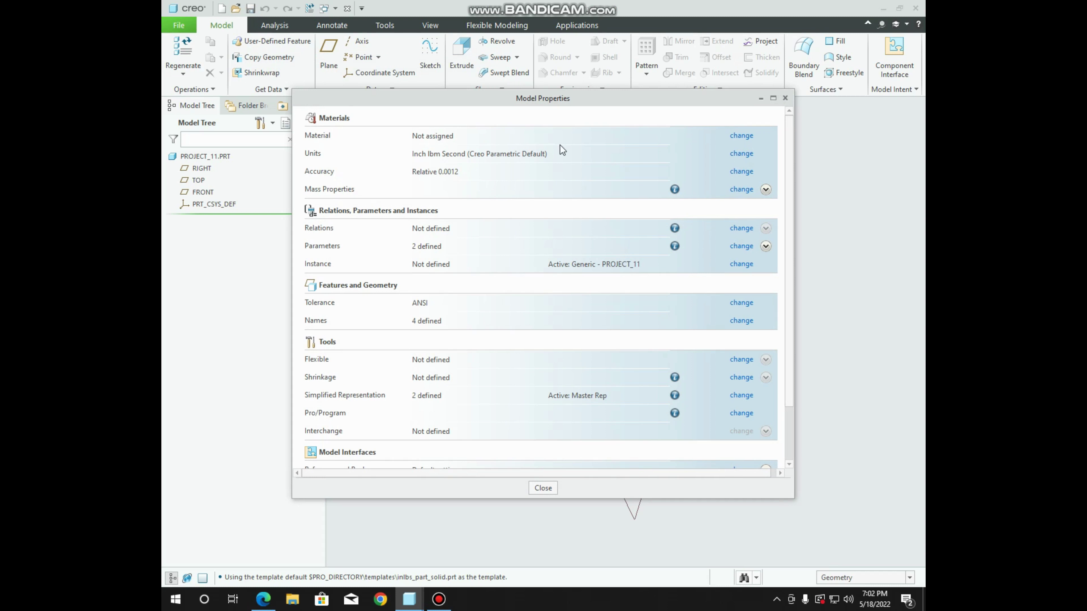
{"action": "left_click", "coordinate": [746, 154]}
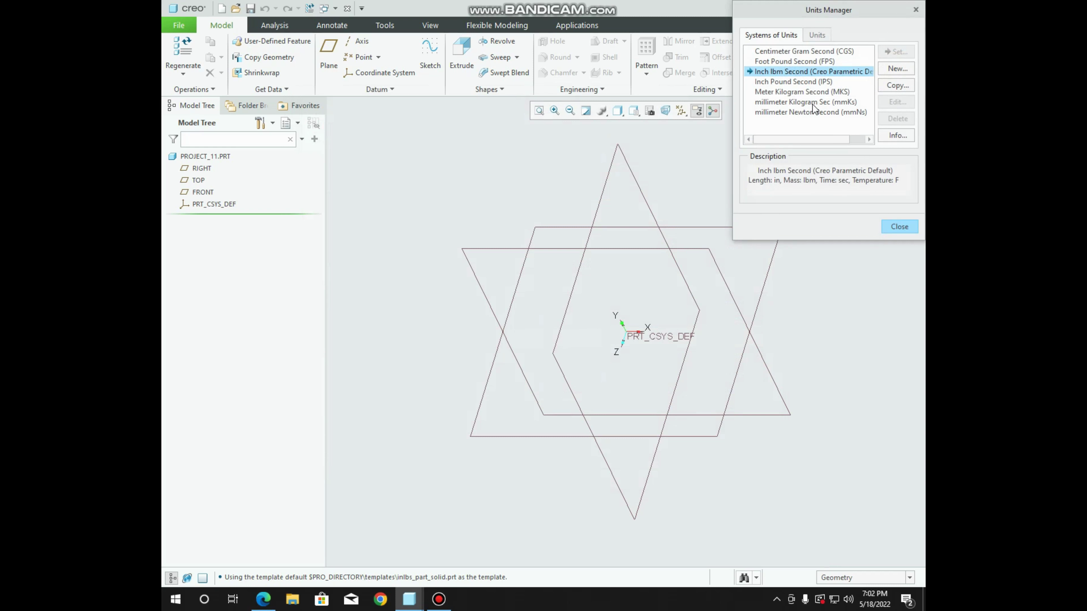
{"action": "left_click", "coordinate": [820, 103]}
{"action": "left_click", "coordinate": [897, 51]}
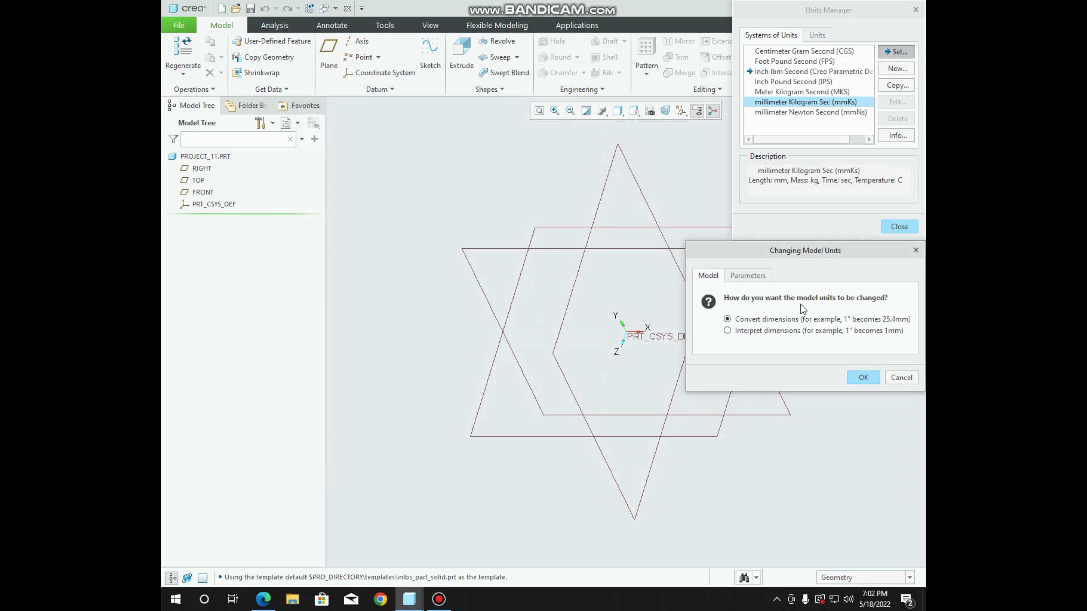
{"action": "left_click", "coordinate": [861, 375]}
{"action": "left_click", "coordinate": [899, 226]}
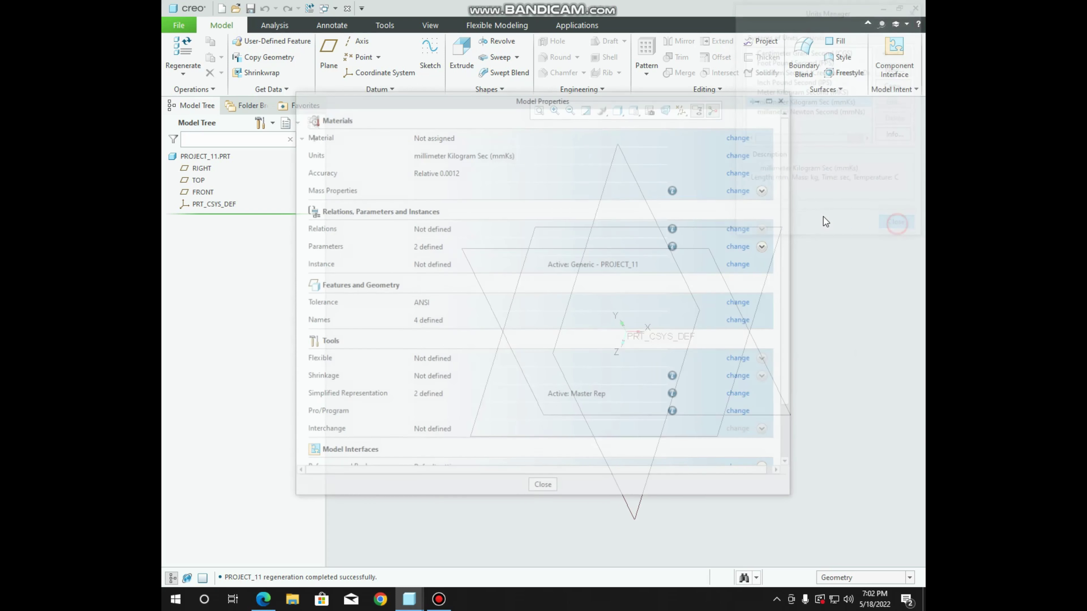
{"action": "left_click", "coordinate": [784, 98]}
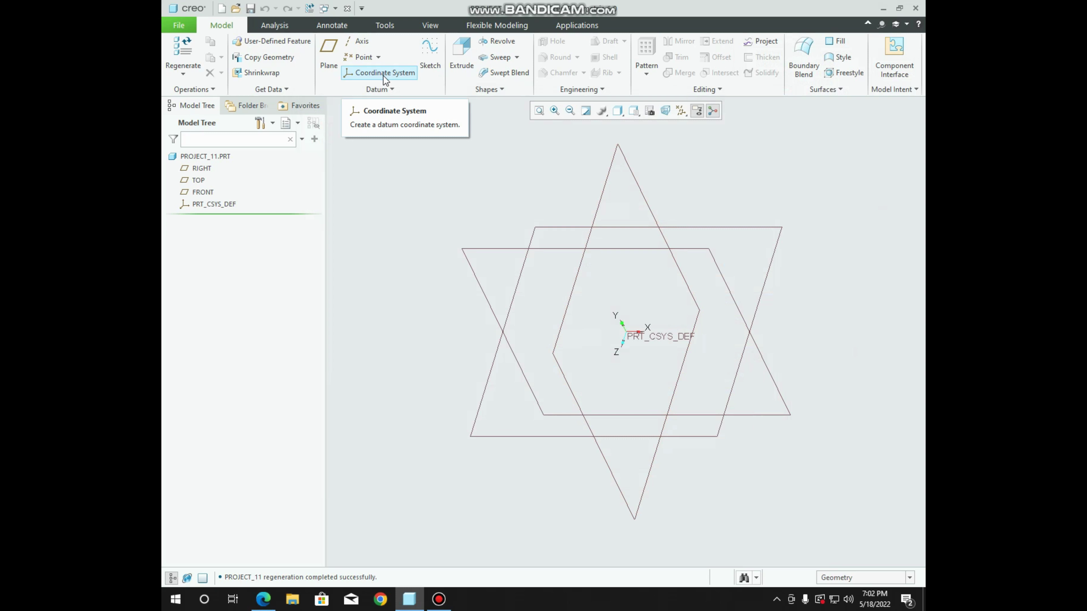
Start an extrusion sketch on the TOP plane and draw a center rectangle at the origin
{"action": "left_click", "coordinate": [467, 52]}
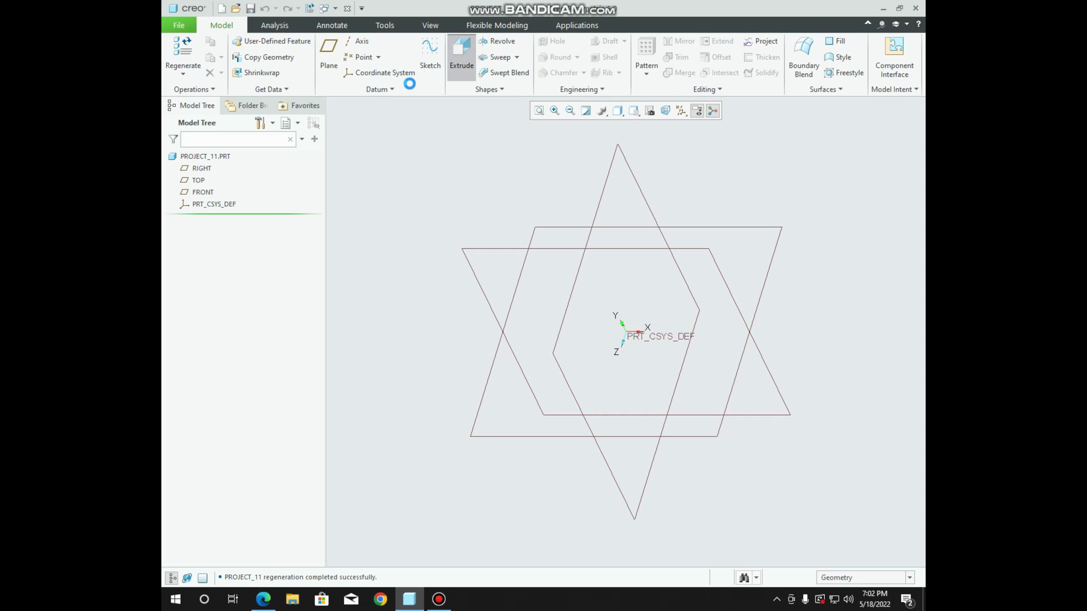
{"action": "left_click", "coordinate": [198, 180]}
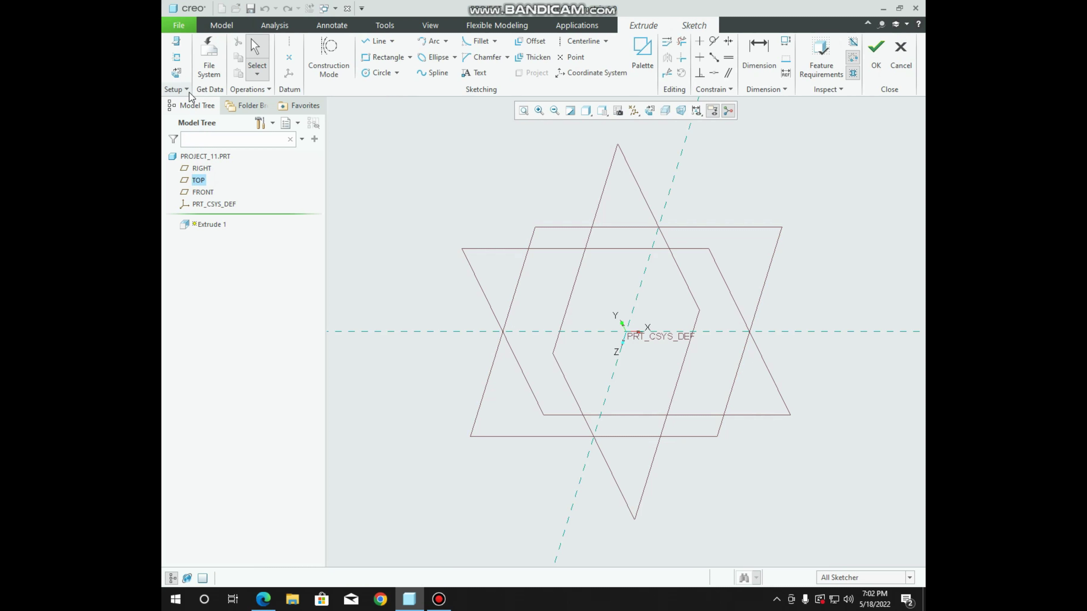
{"action": "left_click", "coordinate": [175, 72]}
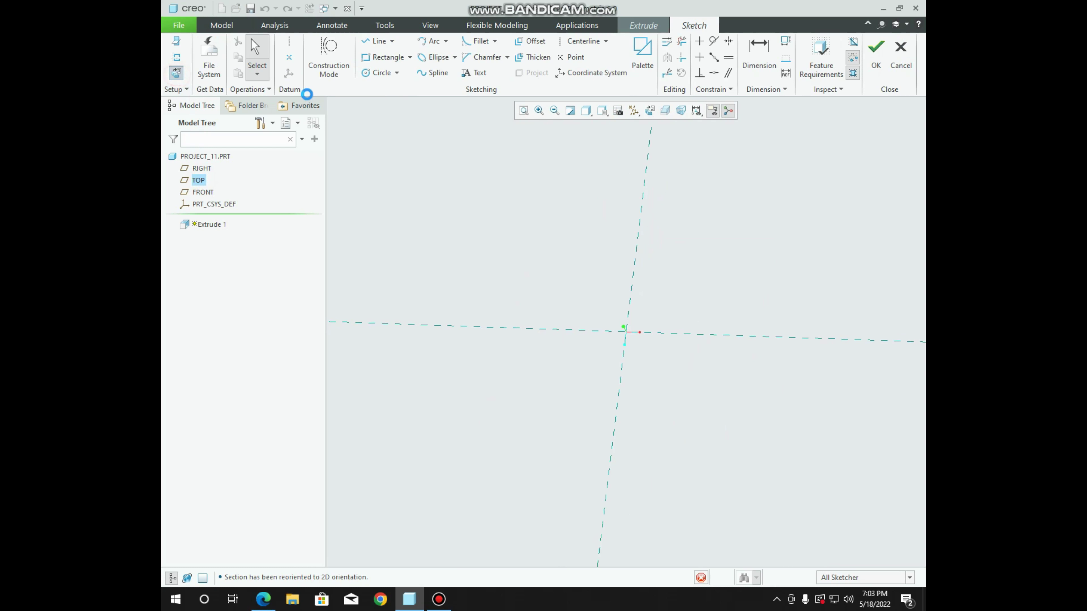
{"action": "left_click", "coordinate": [408, 58]}
{"action": "left_click", "coordinate": [400, 99]}
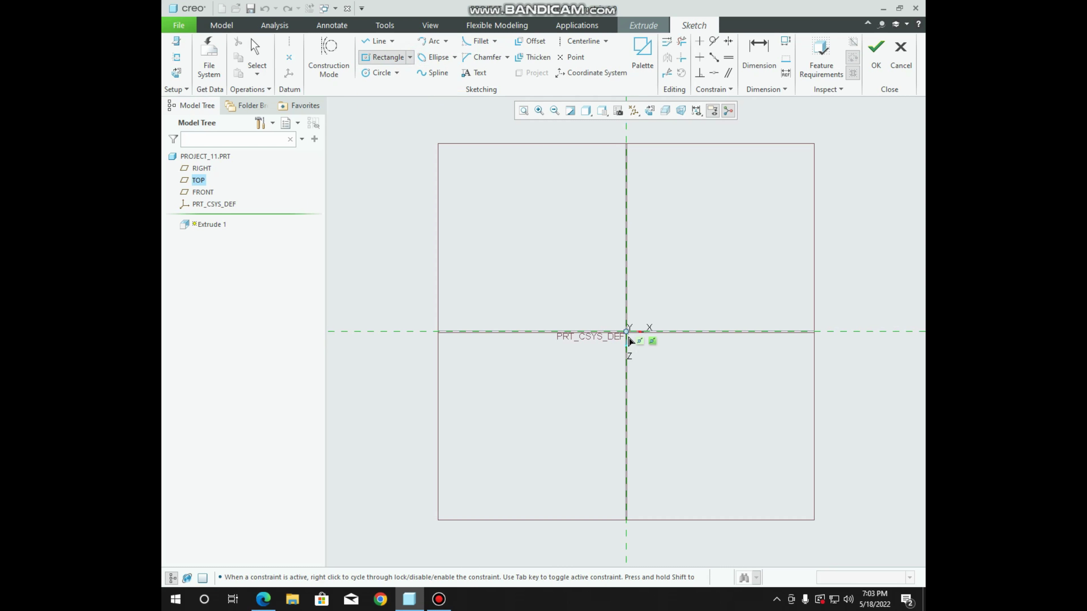
{"action": "left_click", "coordinate": [626, 332]}
{"action": "left_click", "coordinate": [695, 367]}
{"action": "middle_click", "coordinate": [671, 394]}
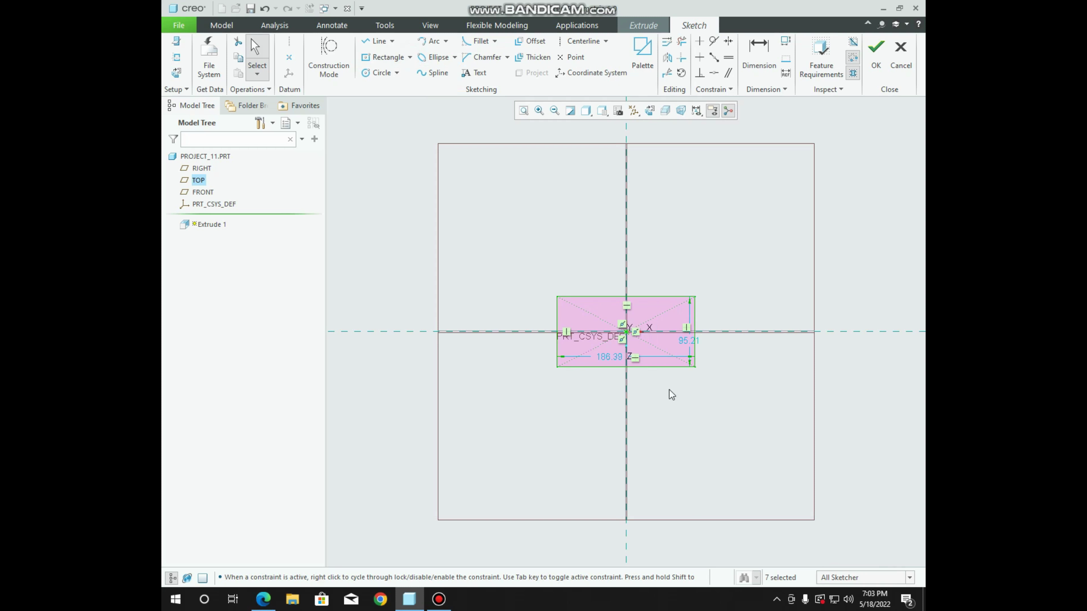
Dimension the rectangle 6.00 wide by 8.00 tall, checking the drawing for the height
{"action": "scroll", "coordinate": [612, 377], "scroll_direction": "up", "scroll_amount": 2}
{"action": "scroll", "coordinate": [612, 376], "scroll_direction": "up", "scroll_amount": 1}
{"action": "left_click_drag", "start_coordinate": [611, 343], "coordinate": [622, 409]}
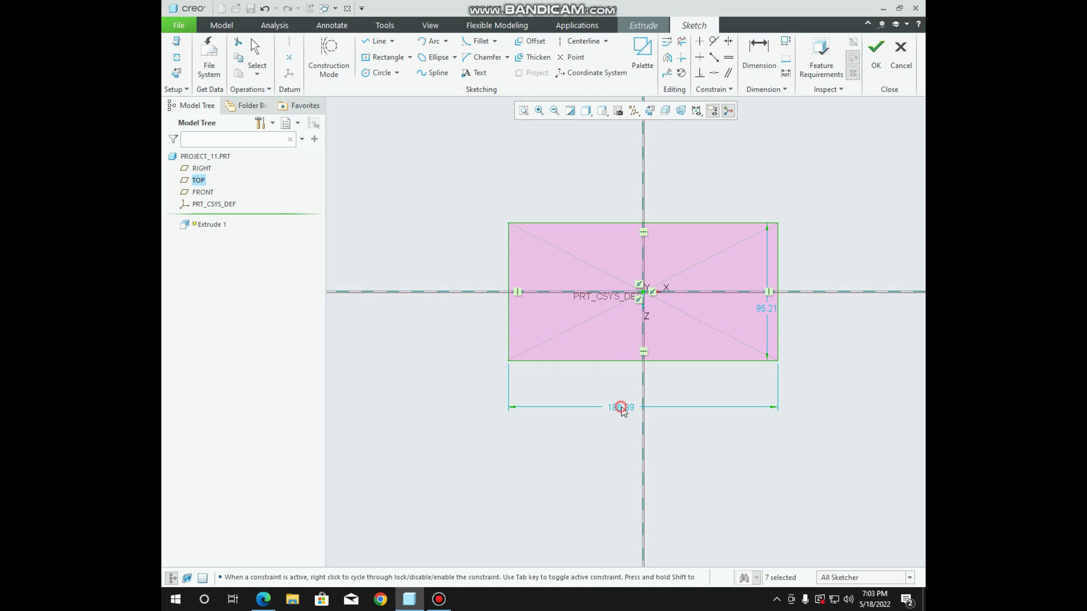
{"action": "double_click", "coordinate": [621, 407]}
{"action": "type", "text": "6"}
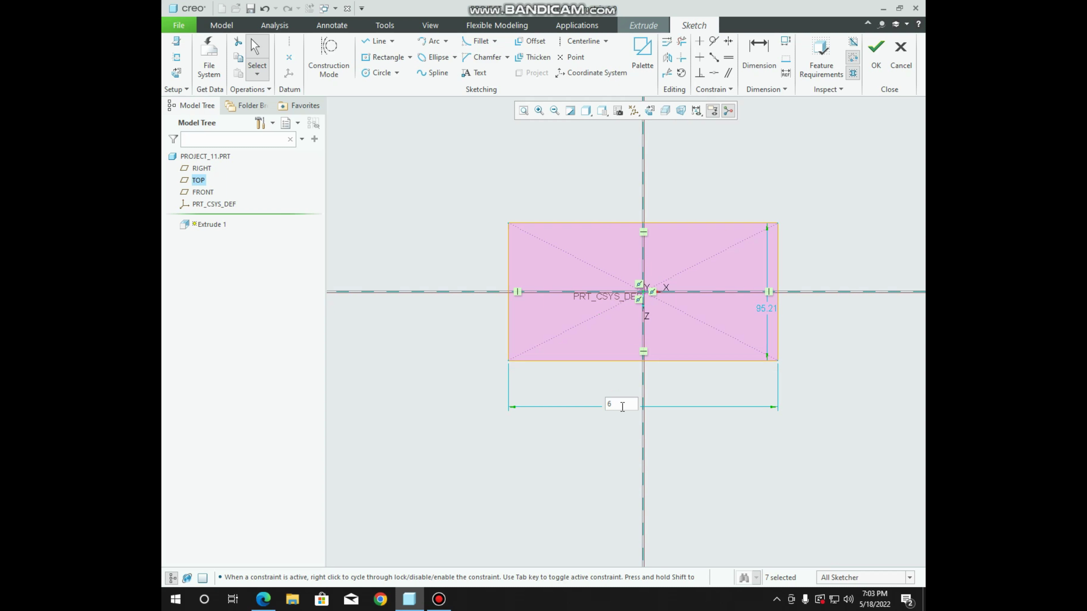
{"action": "key", "text": "Return"}
{"action": "scroll", "coordinate": [644, 353], "scroll_direction": "up", "scroll_amount": 2}
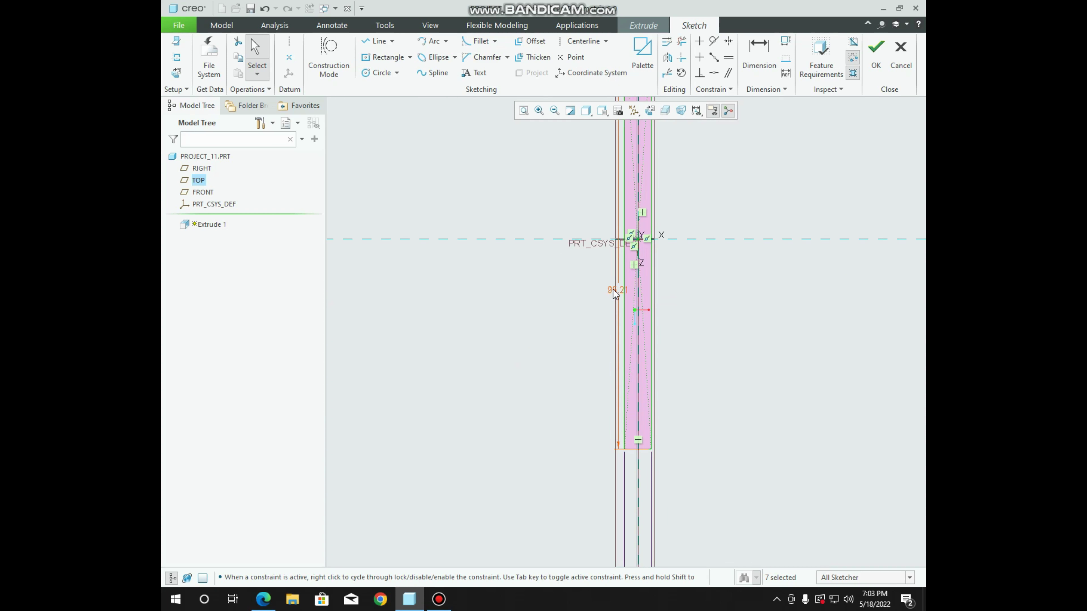
{"action": "left_click_drag", "start_coordinate": [614, 293], "coordinate": [707, 292]}
{"action": "double_click", "coordinate": [710, 293]}
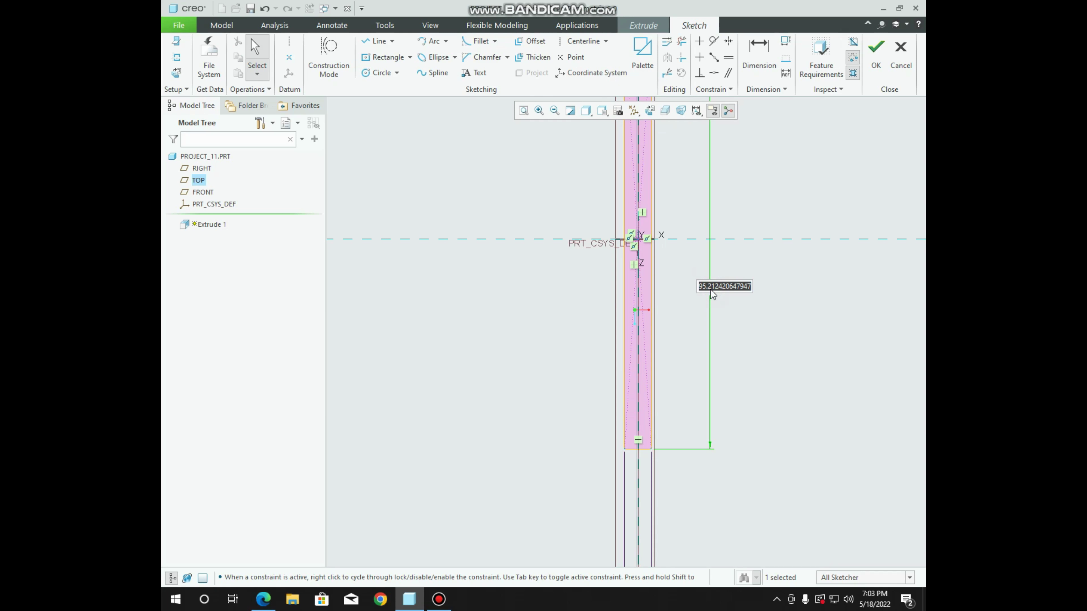
{"action": "left_click", "coordinate": [263, 599]}
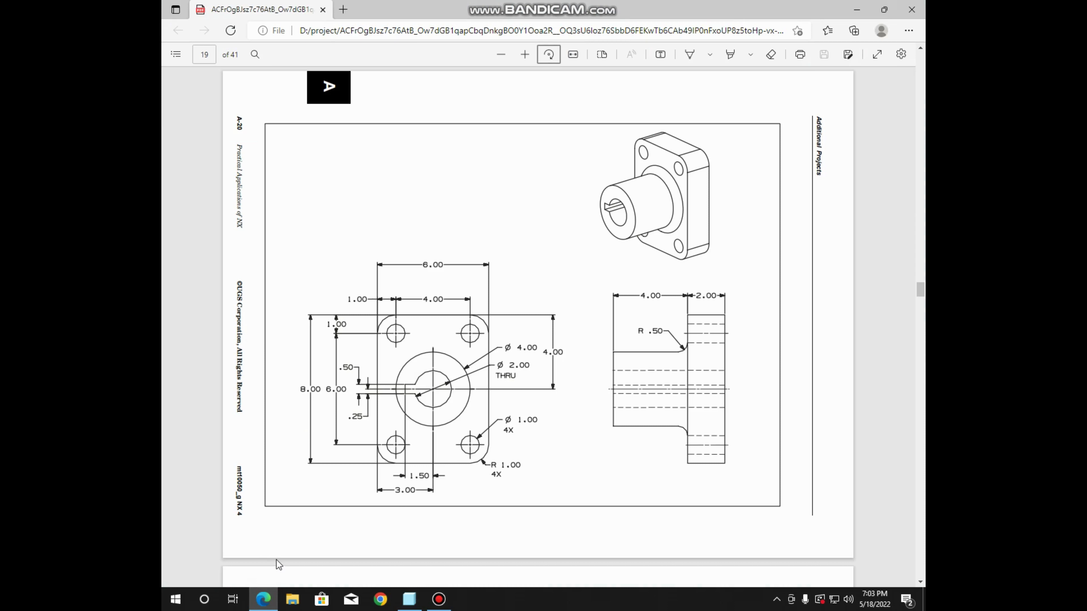
{"action": "left_click", "coordinate": [265, 601]}
{"action": "type", "text": "8"}
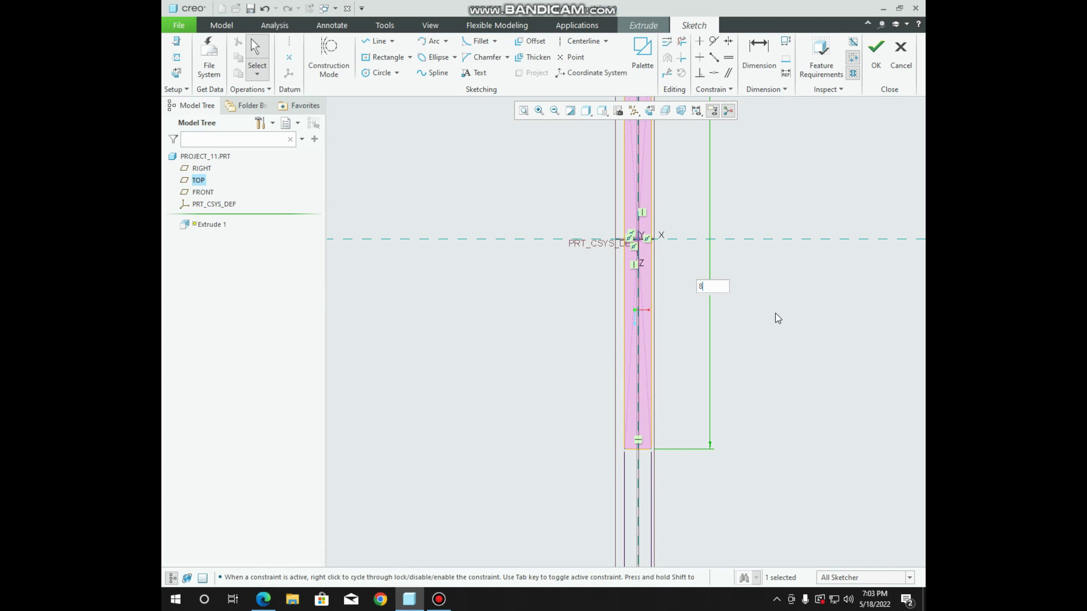
{"action": "key", "text": "Return"}
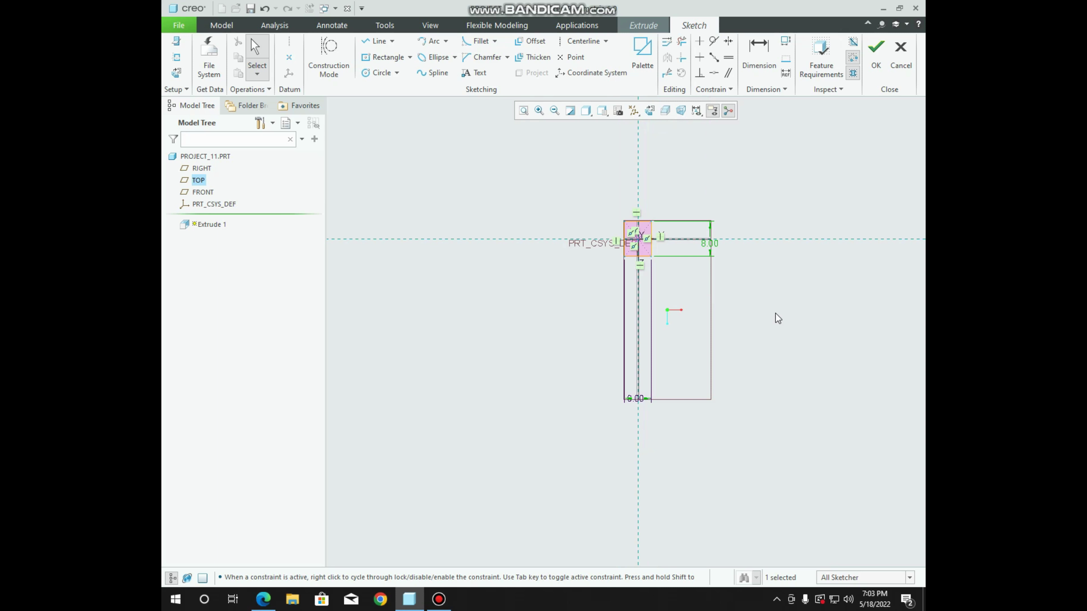
{"action": "left_click", "coordinate": [524, 110]}
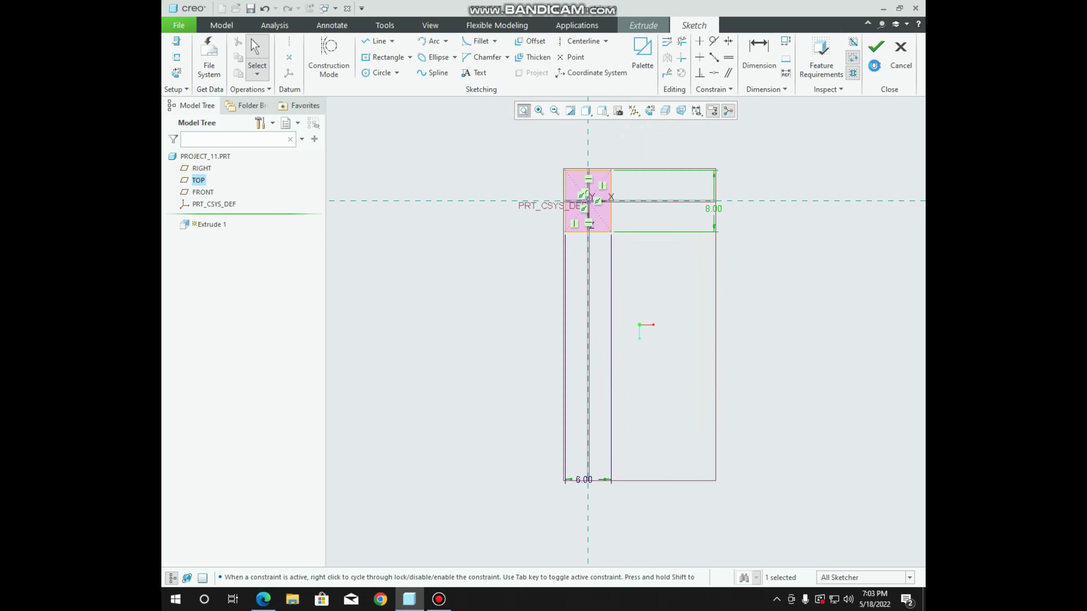
Extrude the rectangle symmetrically 2.00 deep and show it in standard isometric orientation
{"action": "left_click", "coordinate": [875, 68]}
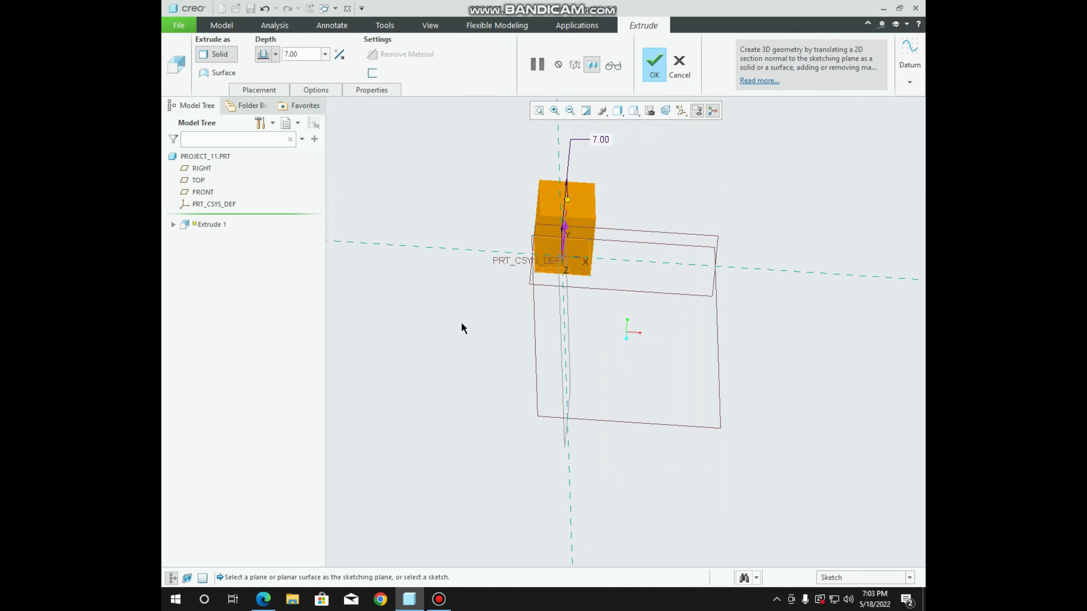
{"action": "double_click", "coordinate": [303, 54]}
{"action": "type", "text": "2"}
{"action": "key", "text": "Return"}
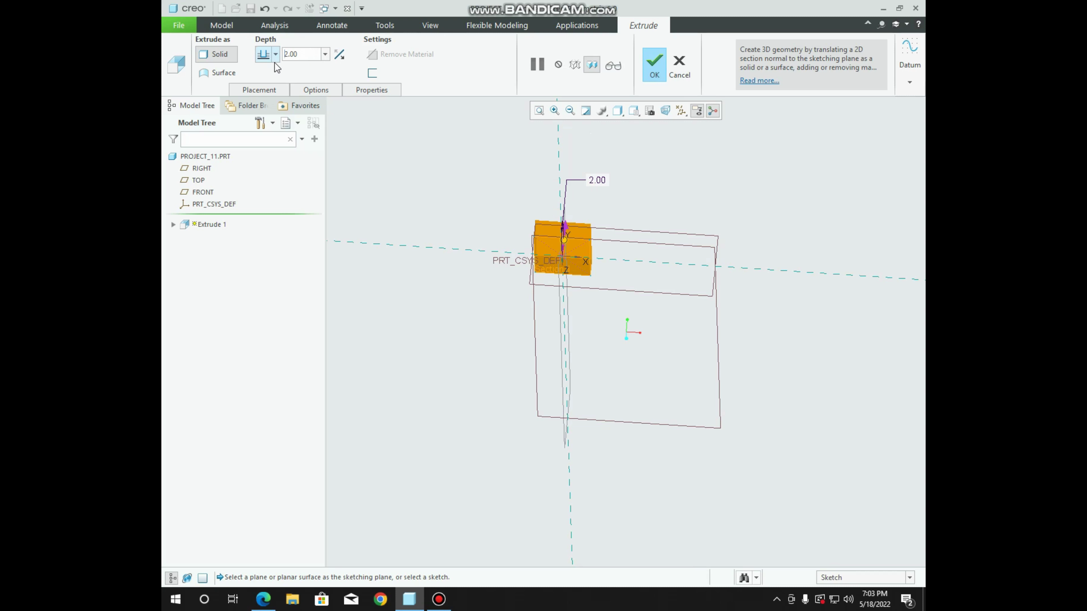
{"action": "left_click", "coordinate": [274, 60]}
{"action": "left_click", "coordinate": [270, 90]}
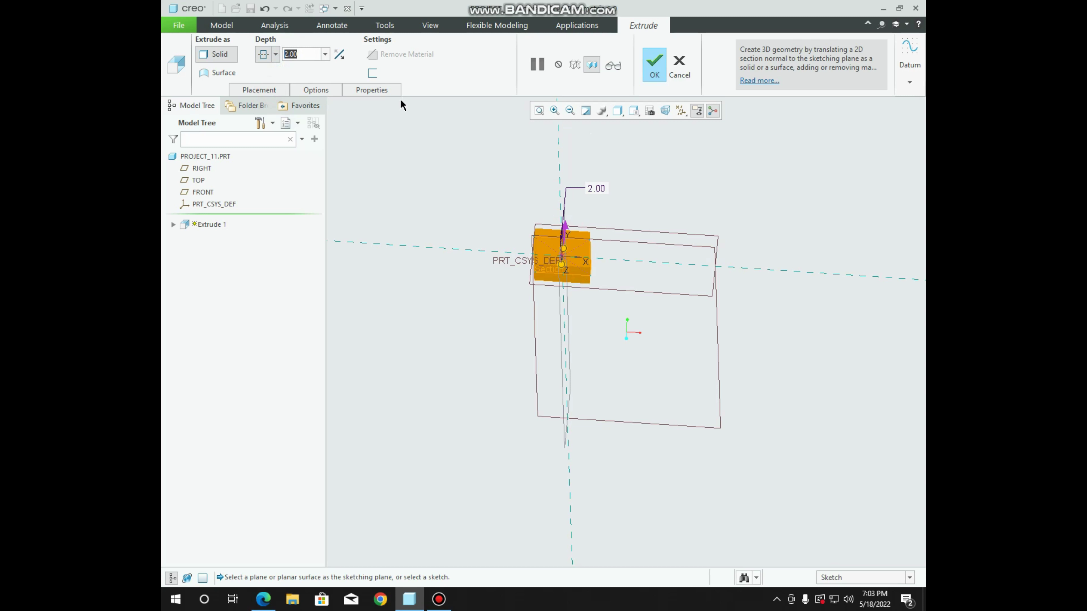
{"action": "left_click", "coordinate": [655, 64]}
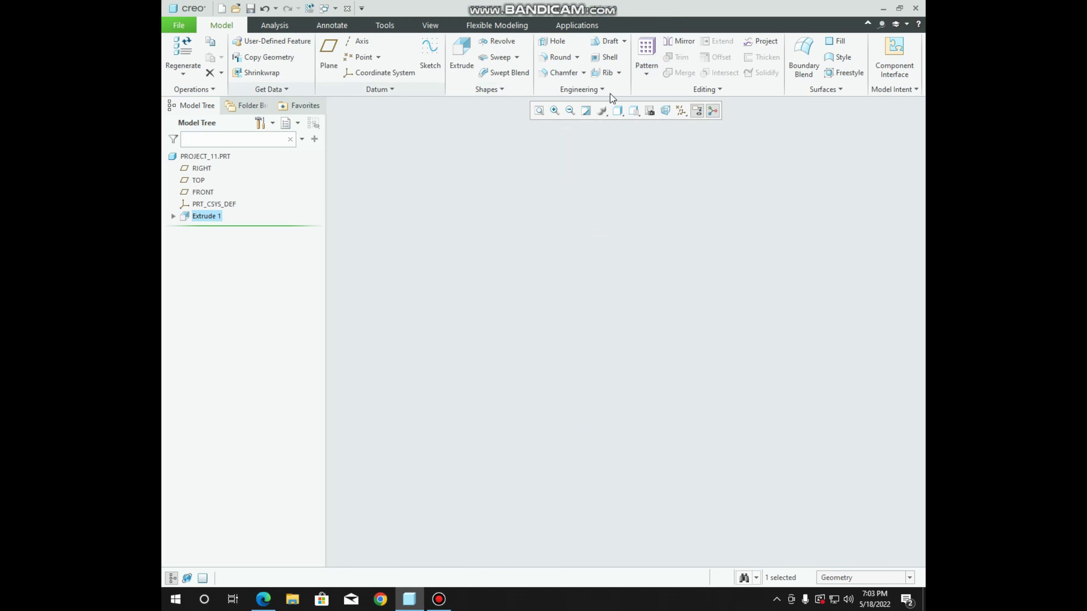
{"action": "left_click", "coordinate": [538, 111]}
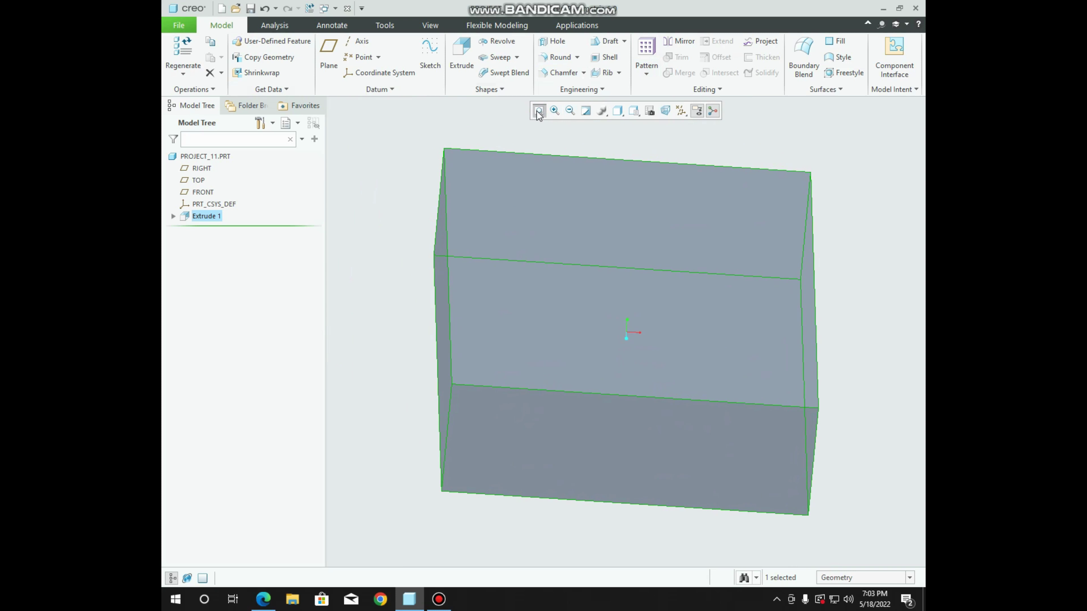
{"action": "key", "text": "ctrl+d"}
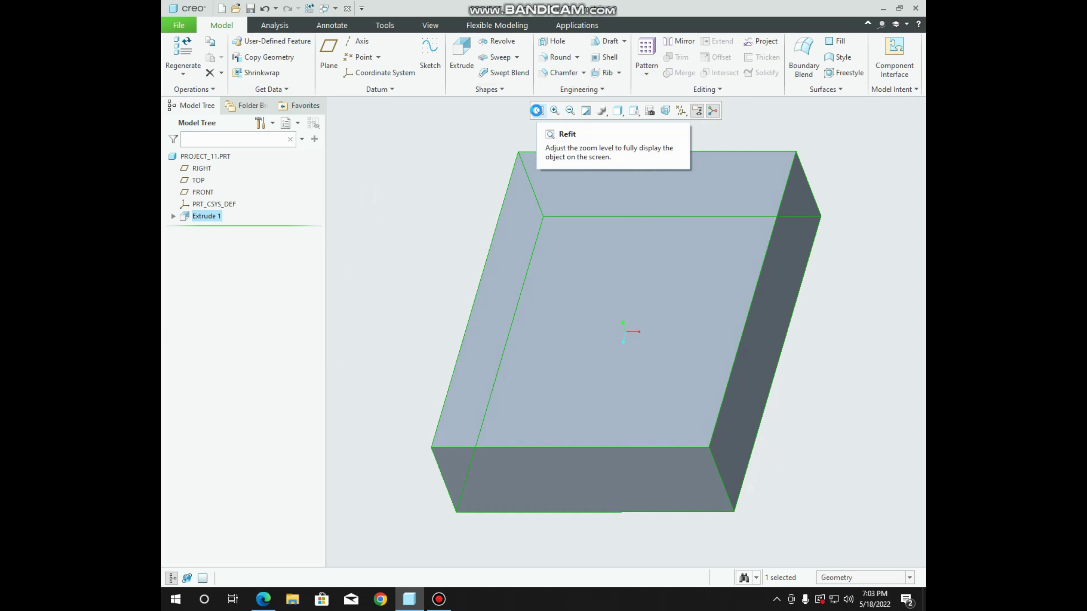
{"action": "left_click", "coordinate": [844, 337]}
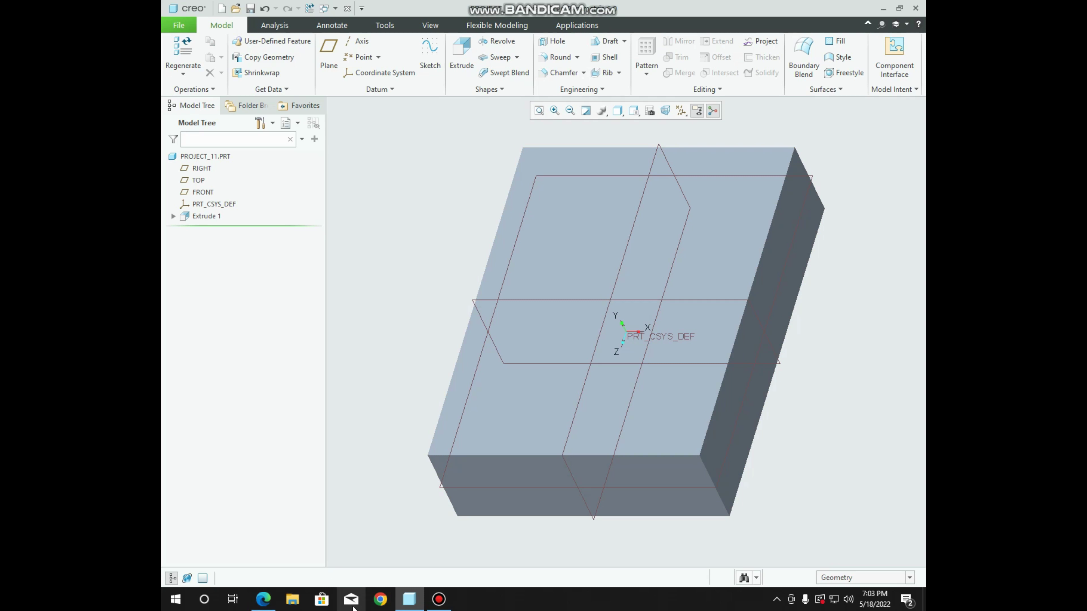
{"action": "left_click", "coordinate": [274, 603]}
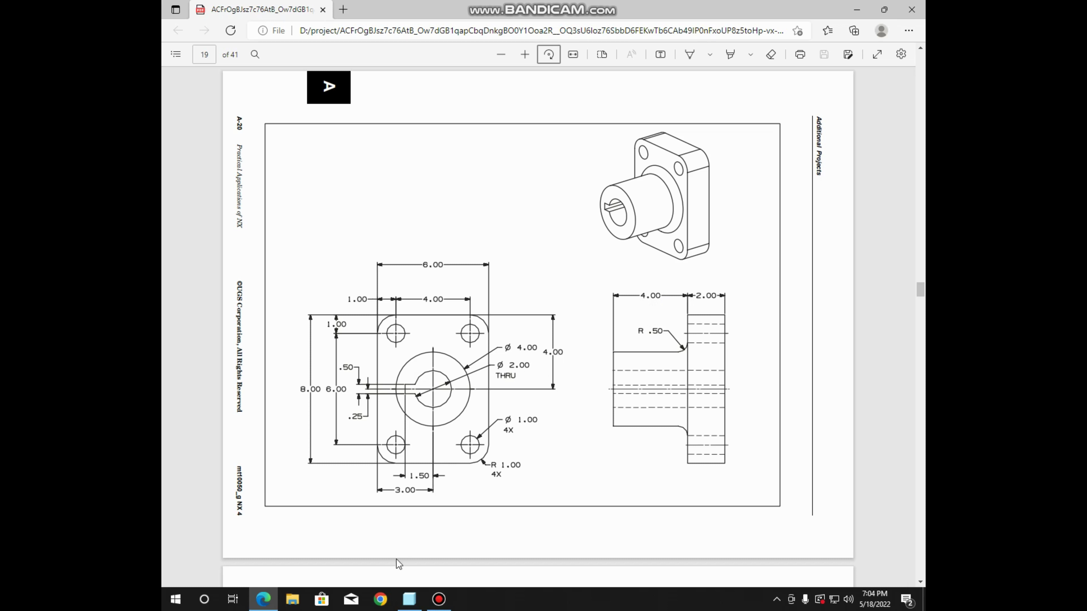
{"action": "left_click", "coordinate": [409, 599]}
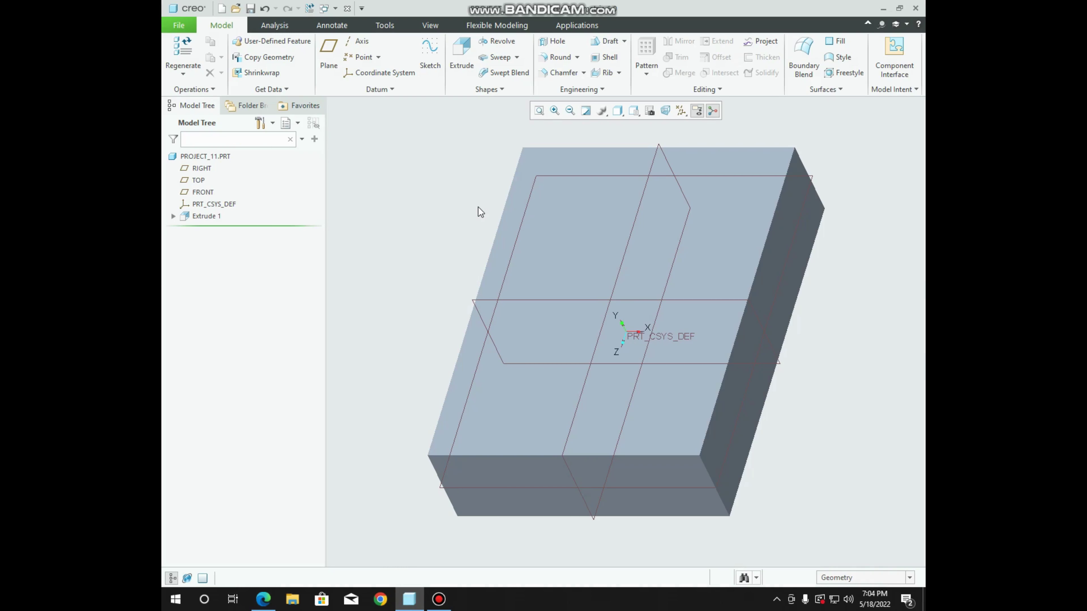
Sketch a Ø4.00 circle at the origin on the plate's top face
{"action": "left_click", "coordinate": [461, 55]}
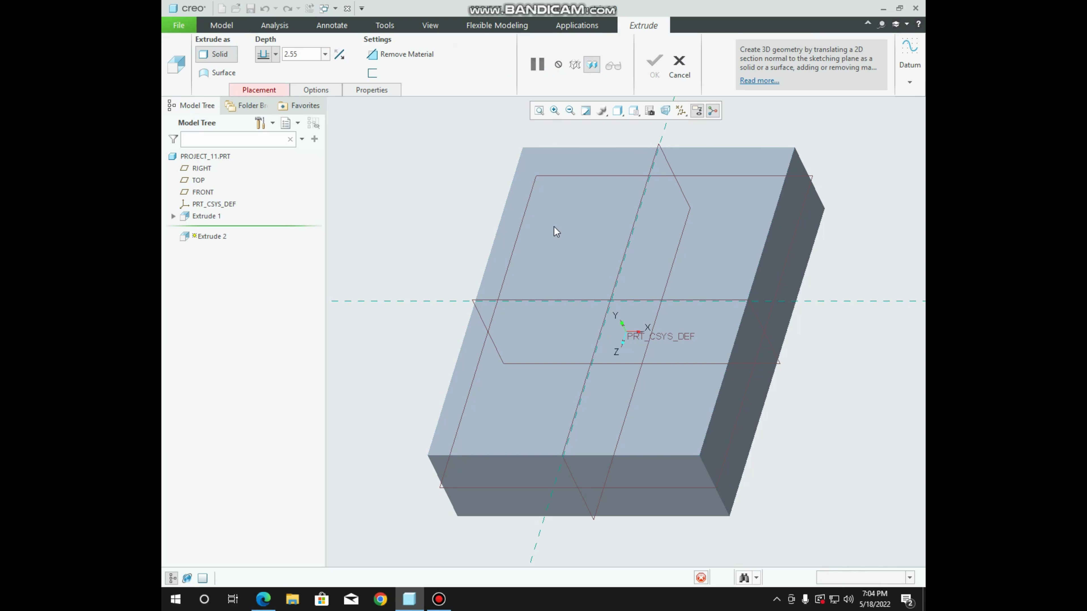
{"action": "left_click", "coordinate": [553, 227]}
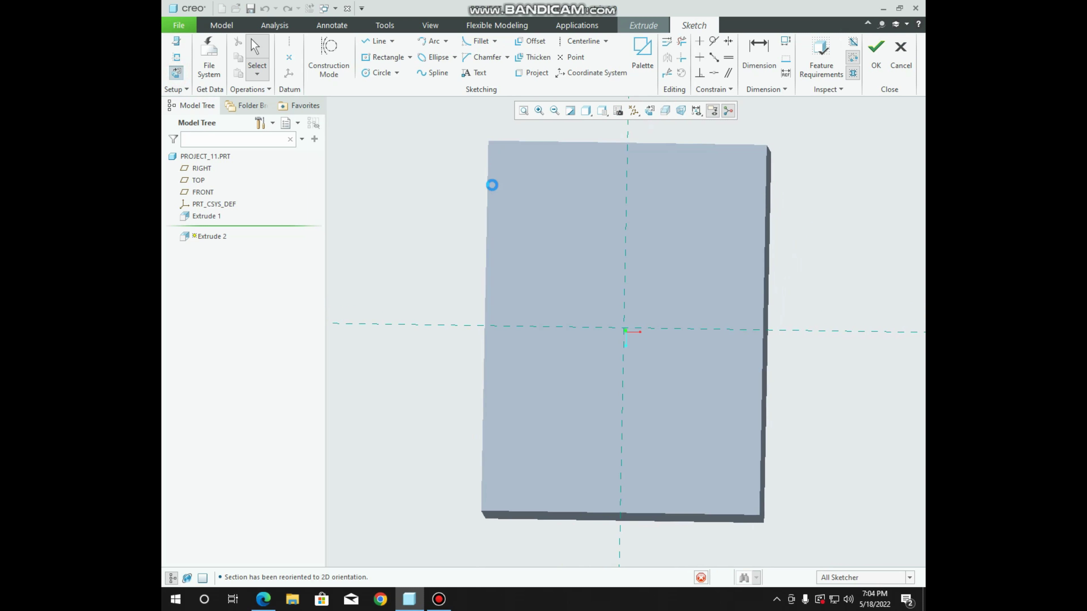
{"action": "left_click", "coordinate": [377, 73]}
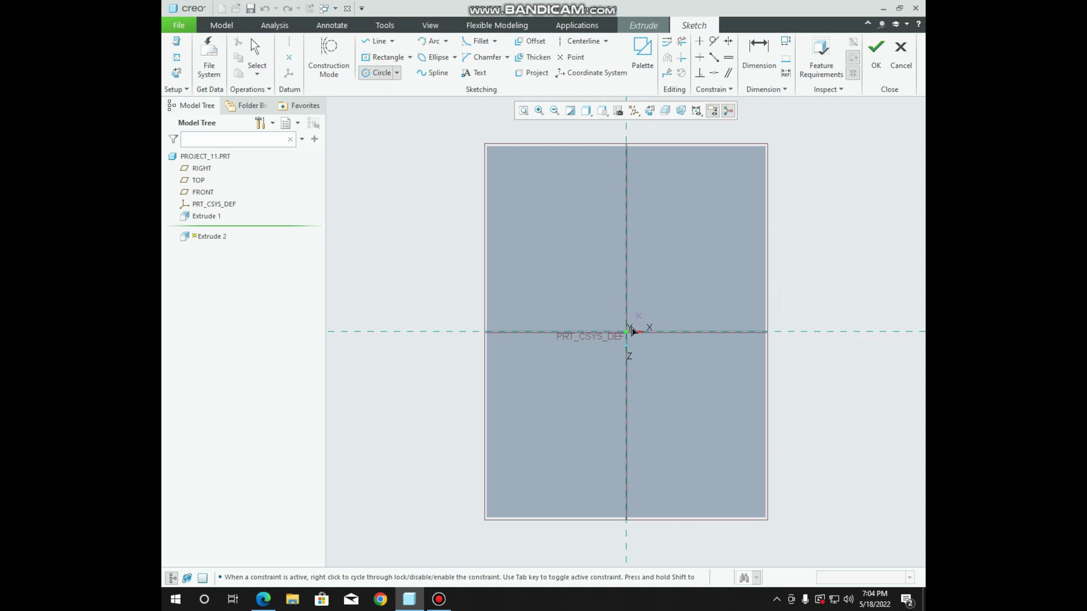
{"action": "left_click", "coordinate": [627, 332]}
{"action": "middle_click", "coordinate": [653, 384]}
{"action": "left_click", "coordinate": [572, 298]}
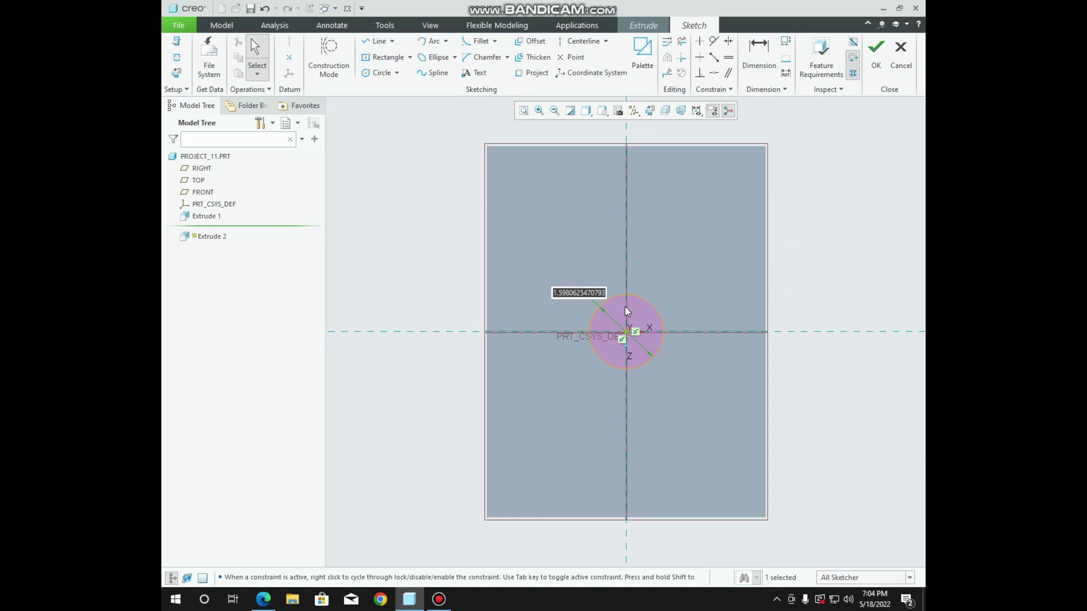
{"action": "type", "text": "4"}
{"action": "key", "text": "Return"}
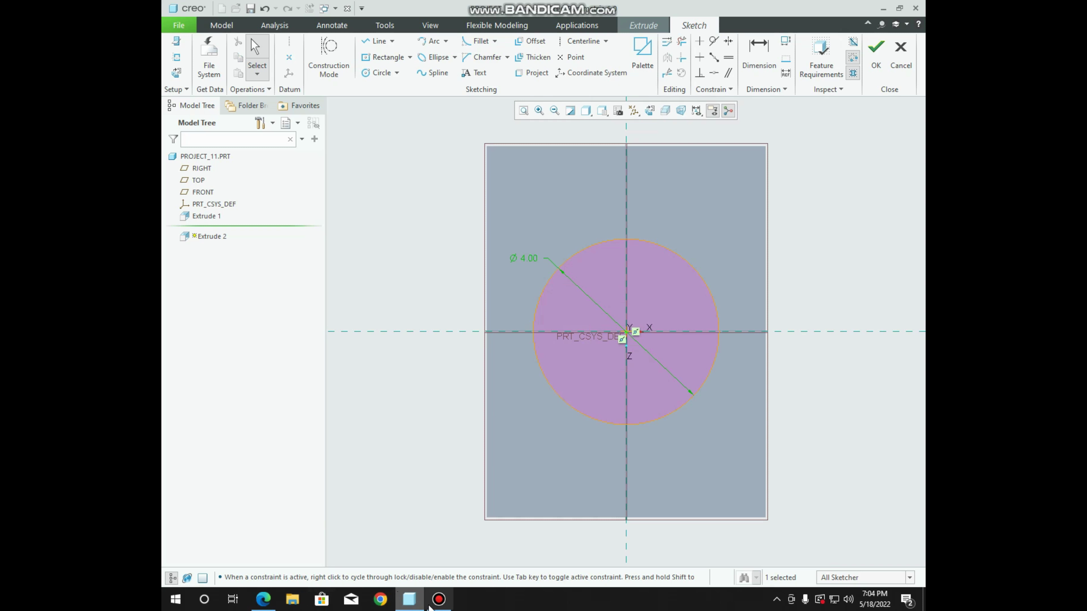
Check the drawing for the bore size and add a concentric Ø2.00 inner circle
{"action": "left_click", "coordinate": [263, 599]}
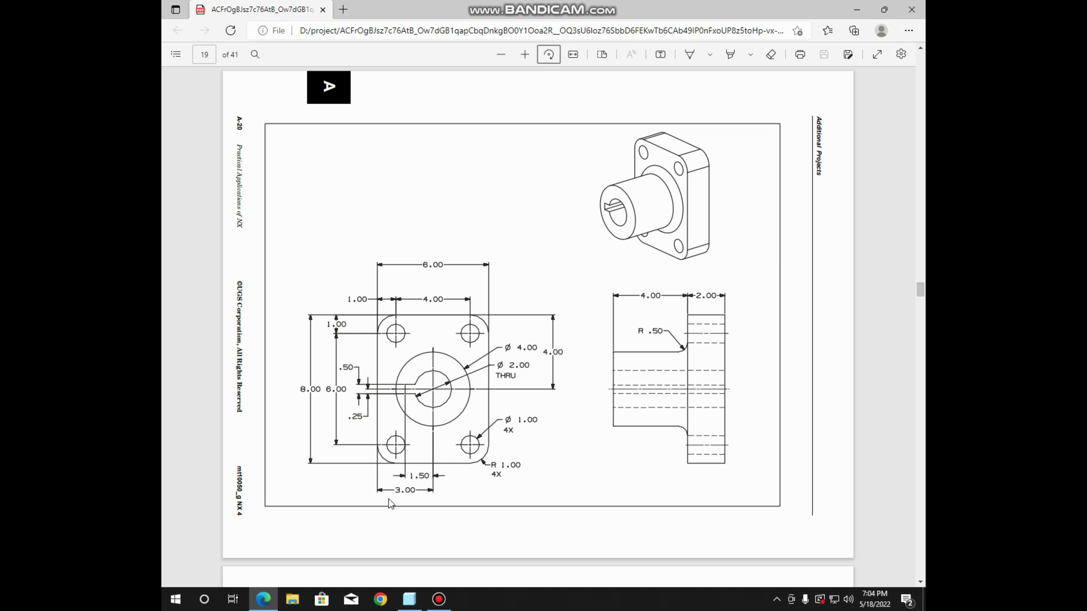
{"action": "left_click", "coordinate": [409, 599]}
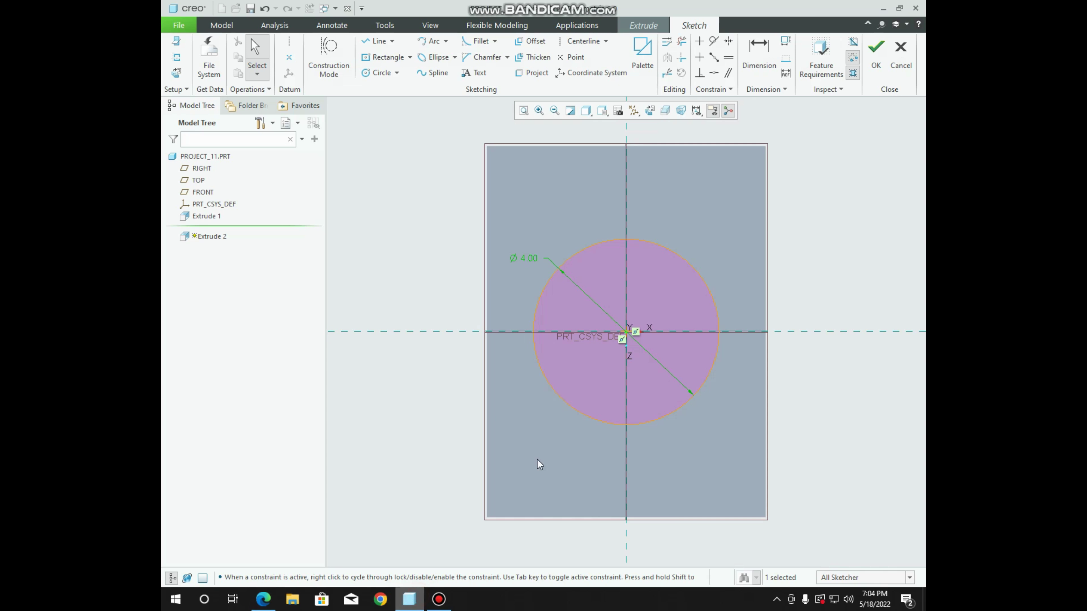
{"action": "left_click", "coordinate": [380, 80]}
{"action": "left_click", "coordinate": [627, 333]}
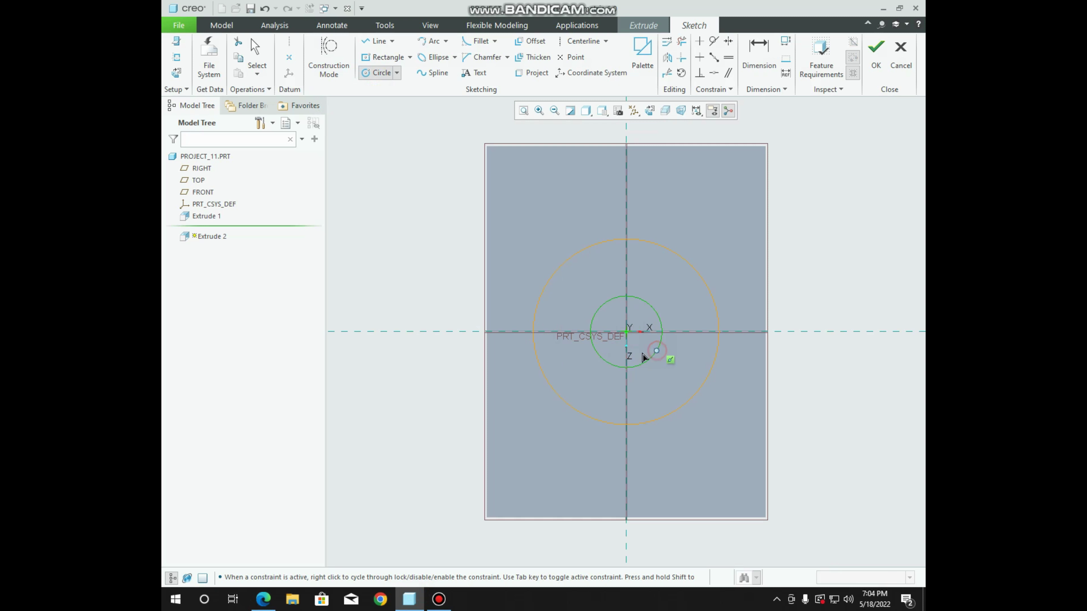
{"action": "left_click", "coordinate": [645, 356]}
{"action": "middle_click", "coordinate": [644, 357]}
{"action": "double_click", "coordinate": [567, 301]}
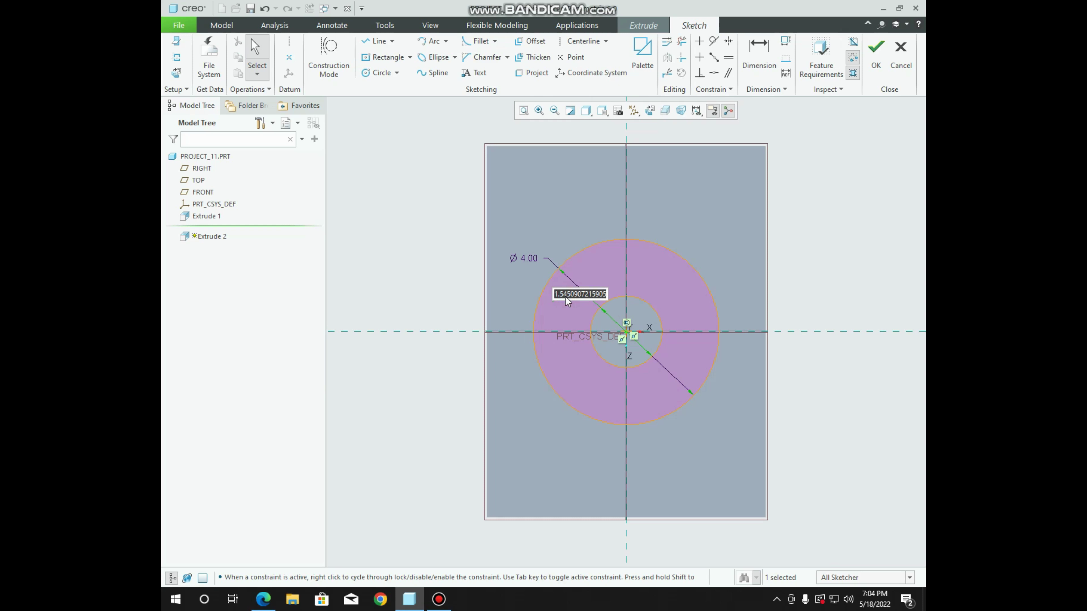
{"action": "type", "text": "2"}
{"action": "key", "text": "Return"}
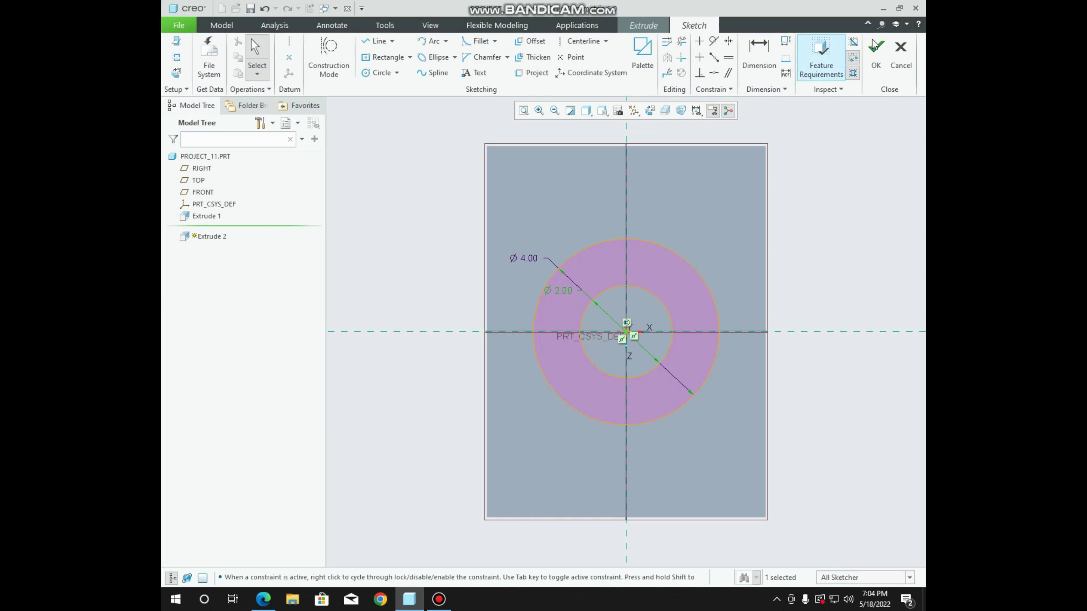
Complete the boss extrusion, orbit to inspect it, and revisit the reference drawing
{"action": "left_click", "coordinate": [875, 55]}
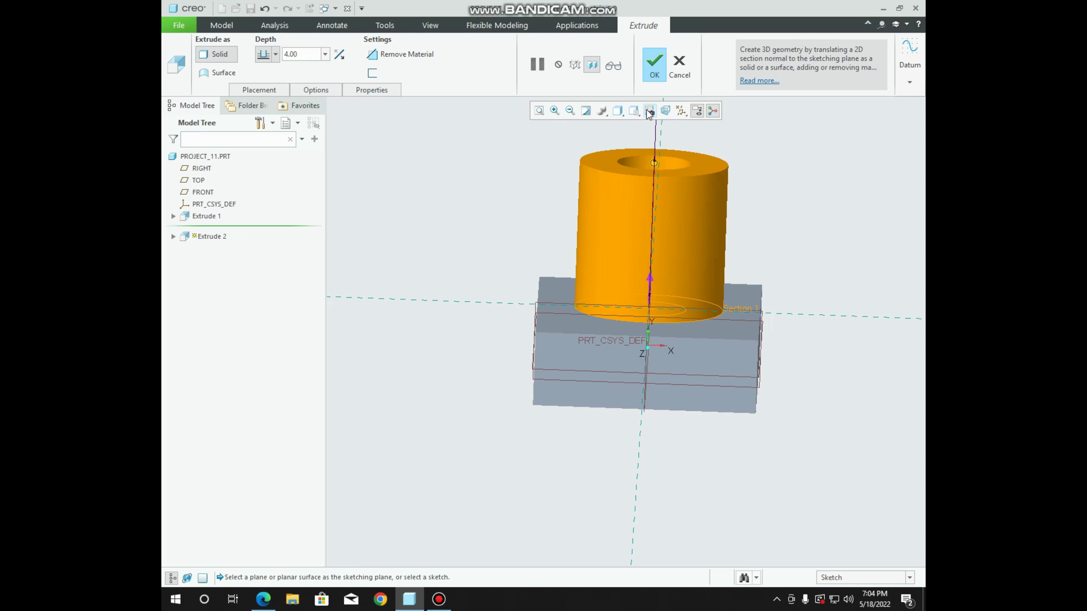
{"action": "left_click", "coordinate": [655, 65]}
{"action": "scroll", "coordinate": [390, 282], "scroll_direction": "down", "scroll_amount": 3}
{"action": "middle_click_drag", "start_coordinate": [390, 282], "coordinate": [415, 345]}
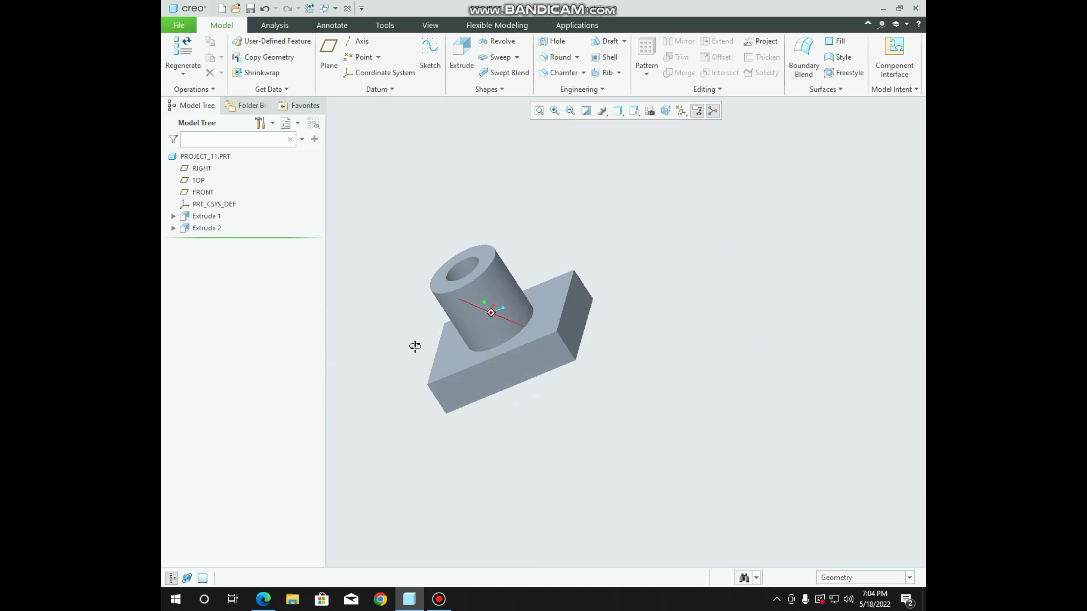
{"action": "scroll", "coordinate": [613, 277], "scroll_direction": "down", "scroll_amount": 2}
{"action": "middle_click_drag", "start_coordinate": [614, 277], "coordinate": [641, 281]}
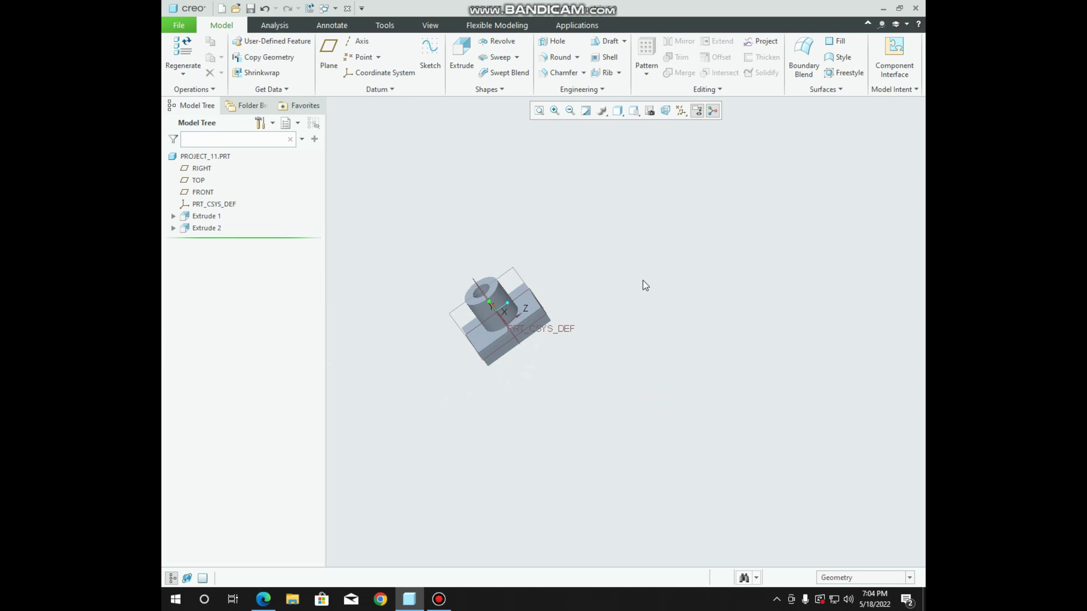
{"action": "scroll", "coordinate": [642, 280], "scroll_direction": "up", "scroll_amount": 2}
{"action": "scroll", "coordinate": [643, 280], "scroll_direction": "up", "scroll_amount": 3}
{"action": "scroll", "coordinate": [642, 280], "scroll_direction": "up", "scroll_amount": 2}
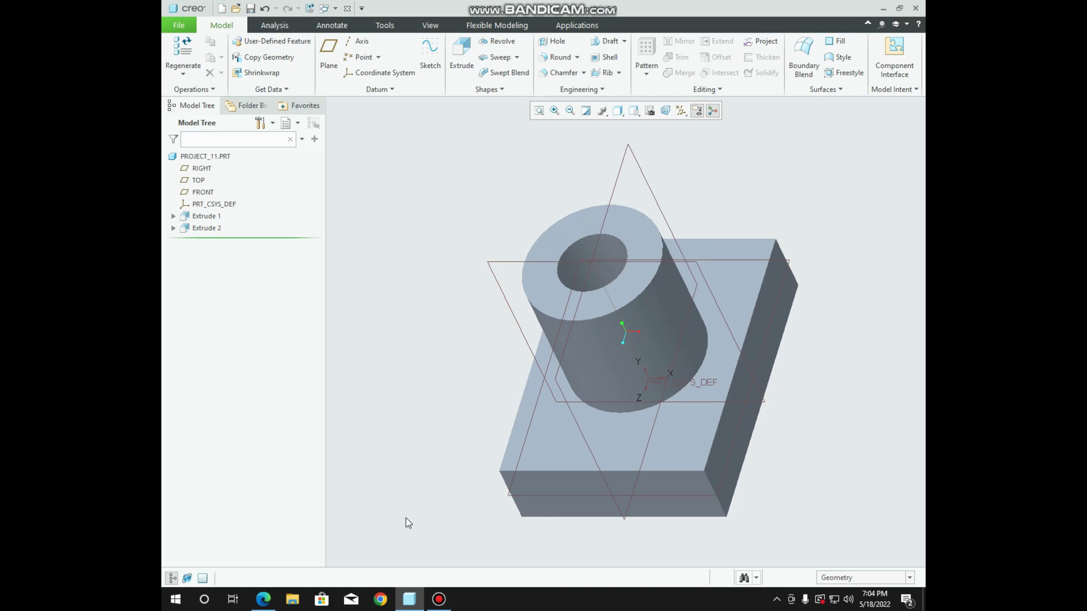
{"action": "left_click", "coordinate": [264, 599]}
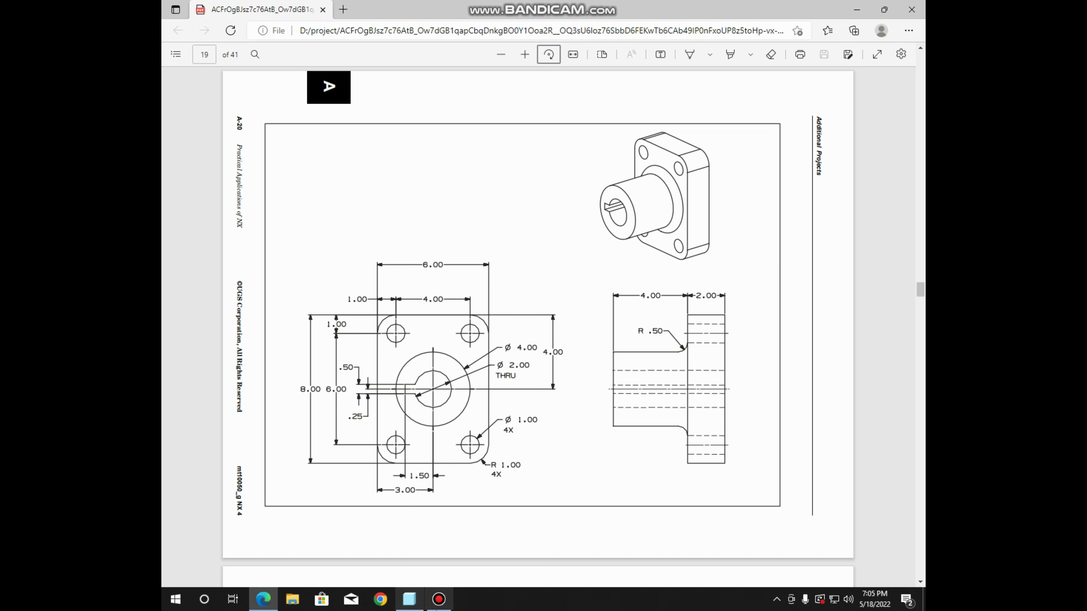
{"action": "left_click", "coordinate": [408, 599]}
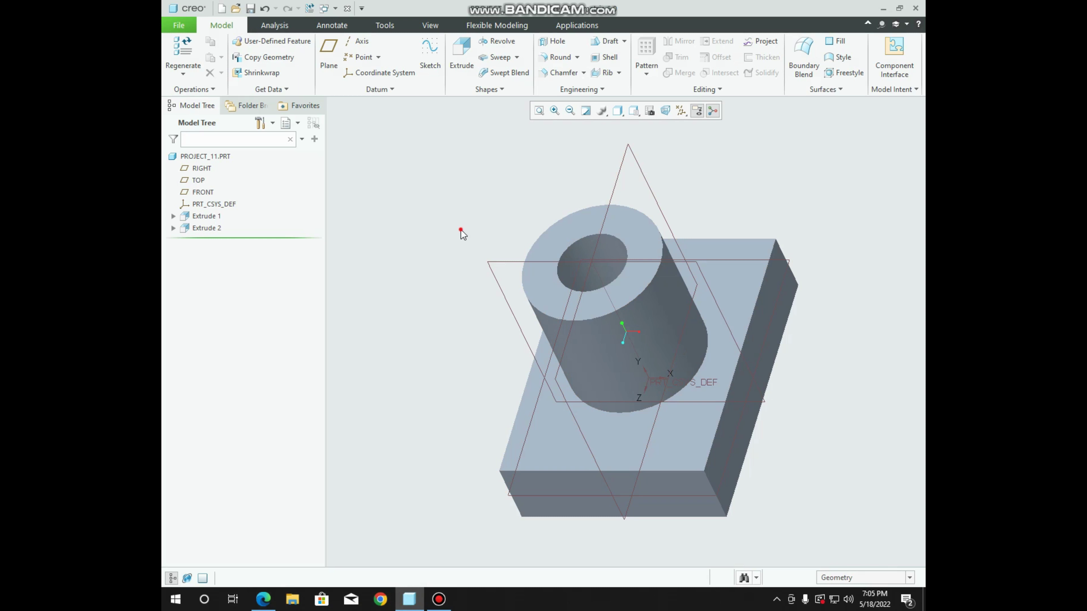
Start an extrusion sketch on the boss's top face, viewed head-on with Shading With Edges
{"action": "left_click", "coordinate": [452, 56]}
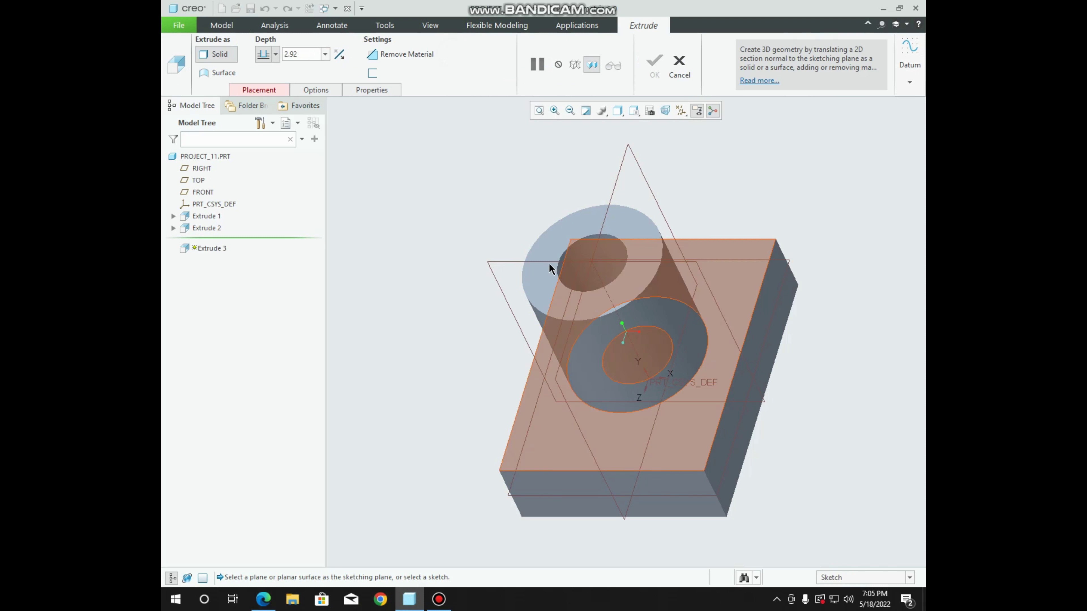
{"action": "left_click", "coordinate": [538, 249]}
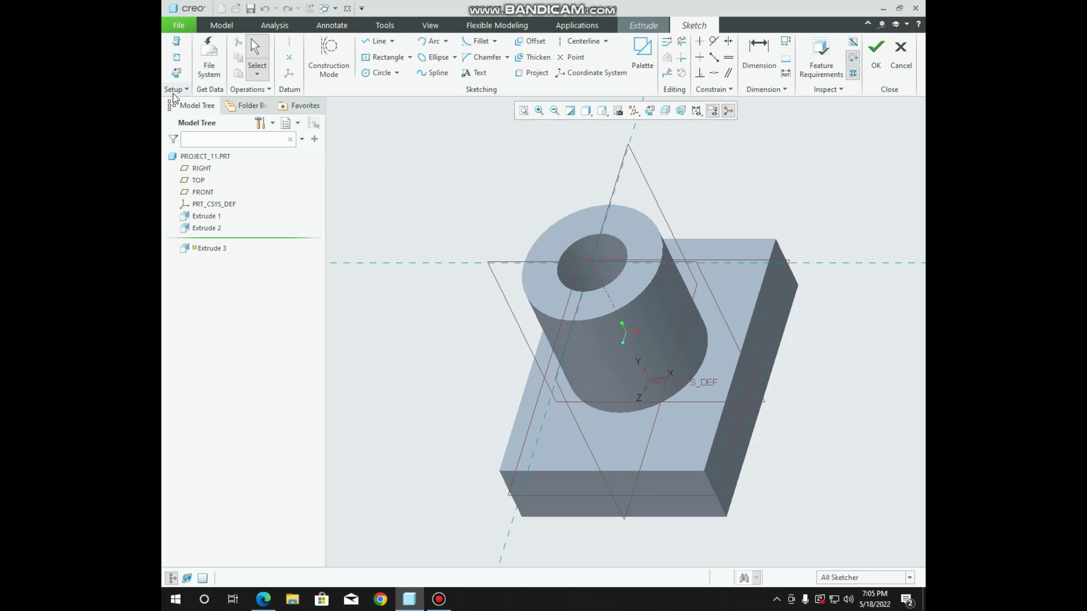
{"action": "left_click", "coordinate": [175, 72]}
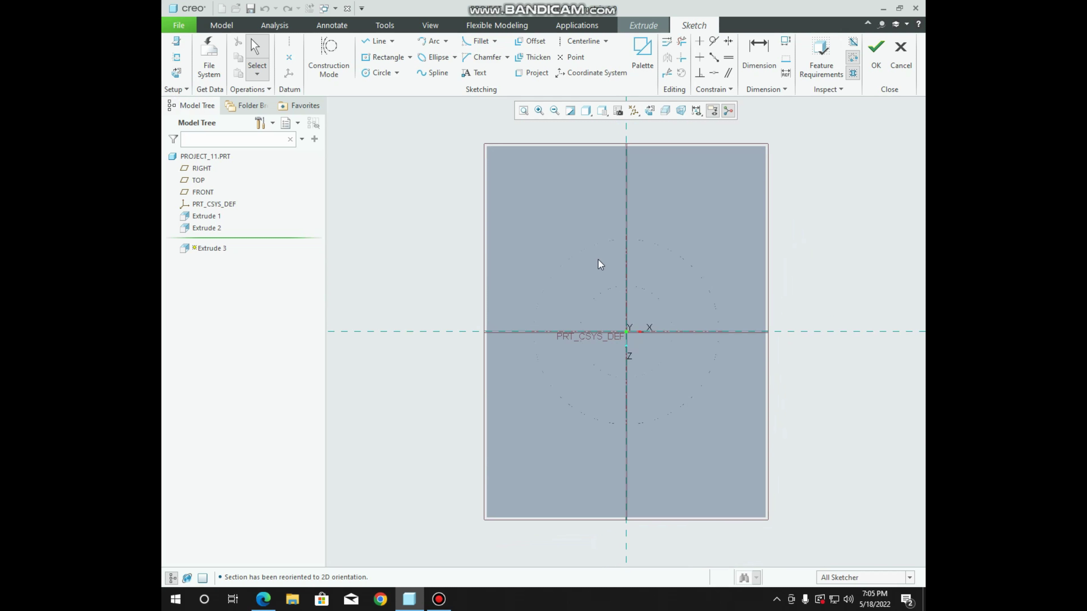
{"action": "left_click", "coordinate": [586, 110]}
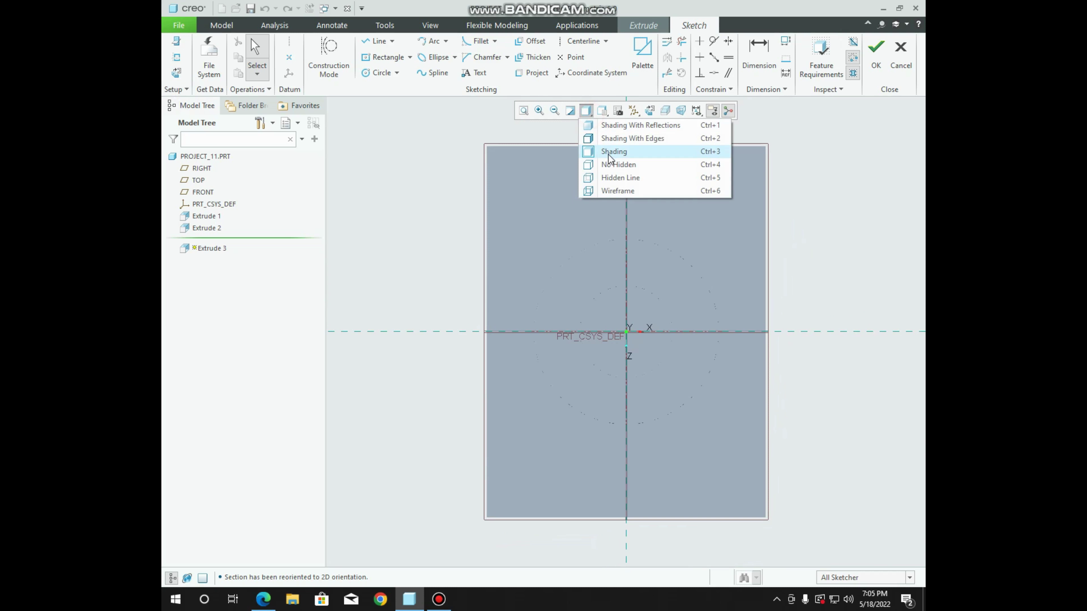
{"action": "left_click", "coordinate": [612, 138]}
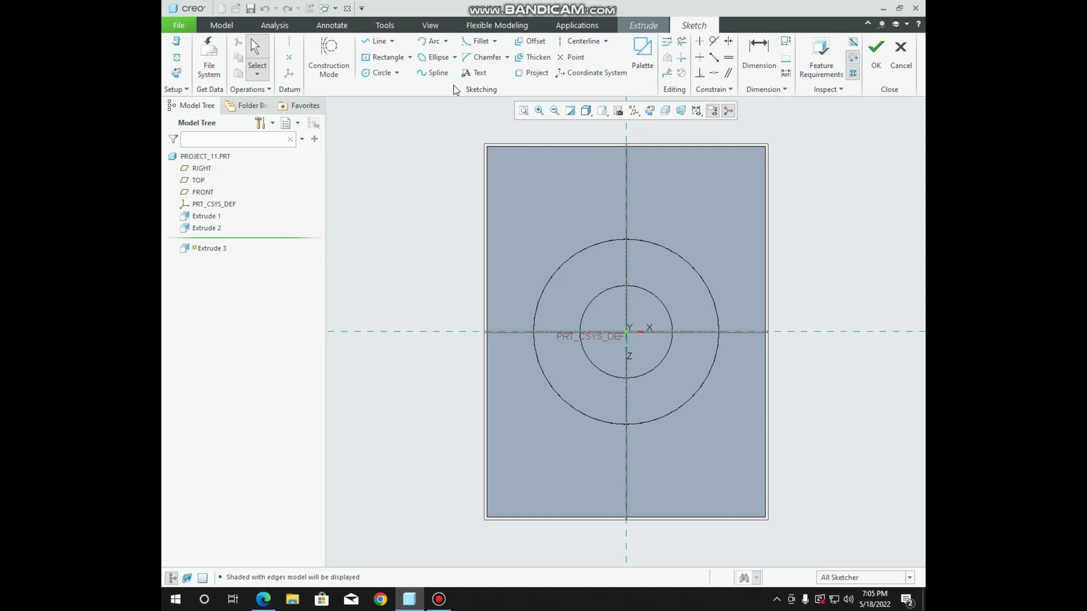
Draw the keyway rectangle across the boss wall with a 0.50 height
{"action": "left_click", "coordinate": [401, 56]}
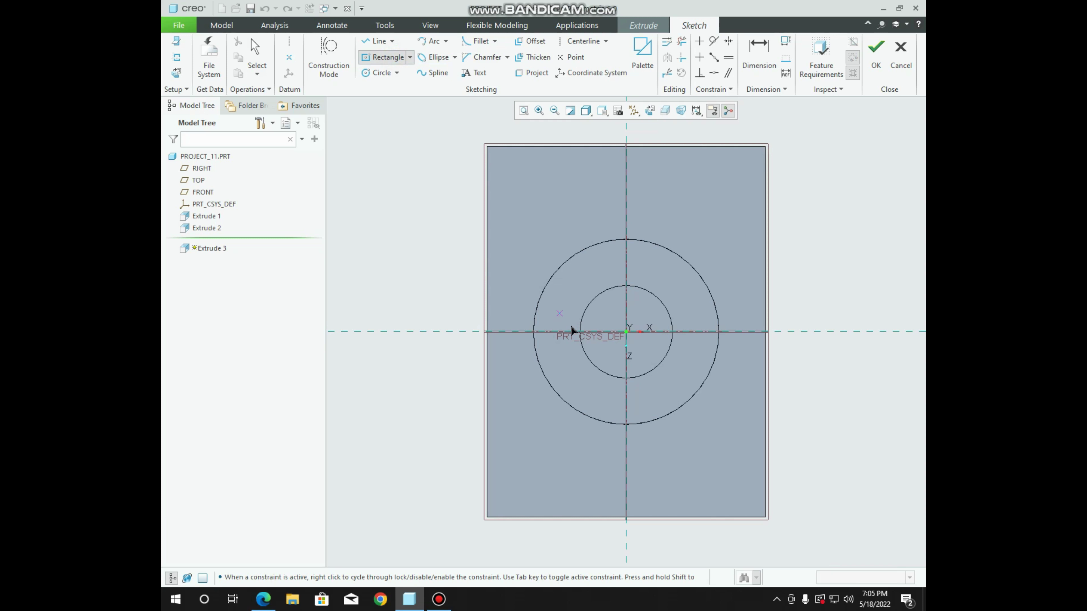
{"action": "left_click", "coordinate": [580, 336]}
{"action": "left_click", "coordinate": [591, 341]}
{"action": "middle_click", "coordinate": [432, 257]}
{"action": "scroll", "coordinate": [560, 332], "scroll_direction": "up", "scroll_amount": 3}
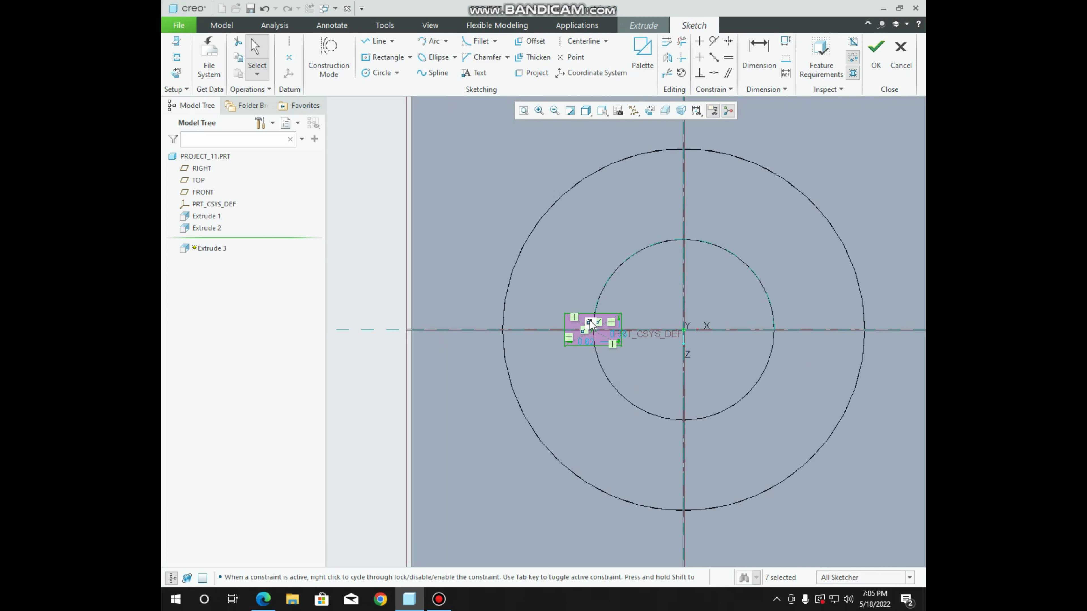
{"action": "scroll", "coordinate": [590, 324], "scroll_direction": "down", "scroll_amount": 3}
{"action": "scroll", "coordinate": [601, 321], "scroll_direction": "up", "scroll_amount": 3}
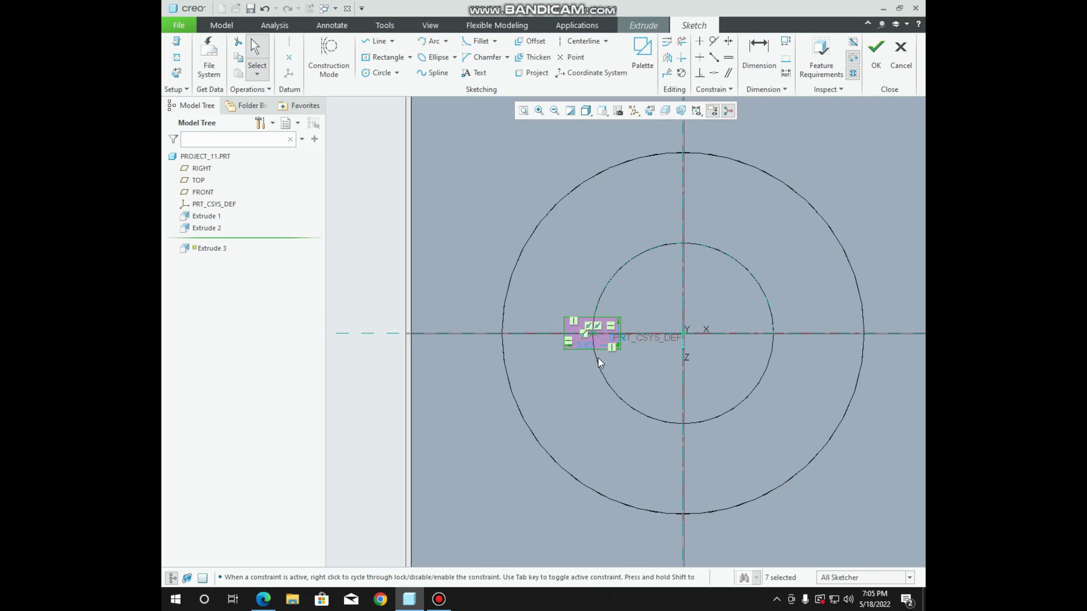
{"action": "left_click_drag", "start_coordinate": [564, 342], "coordinate": [544, 343]}
{"action": "key", "text": "BackSpace"}
{"action": "type", "text": ".5"}
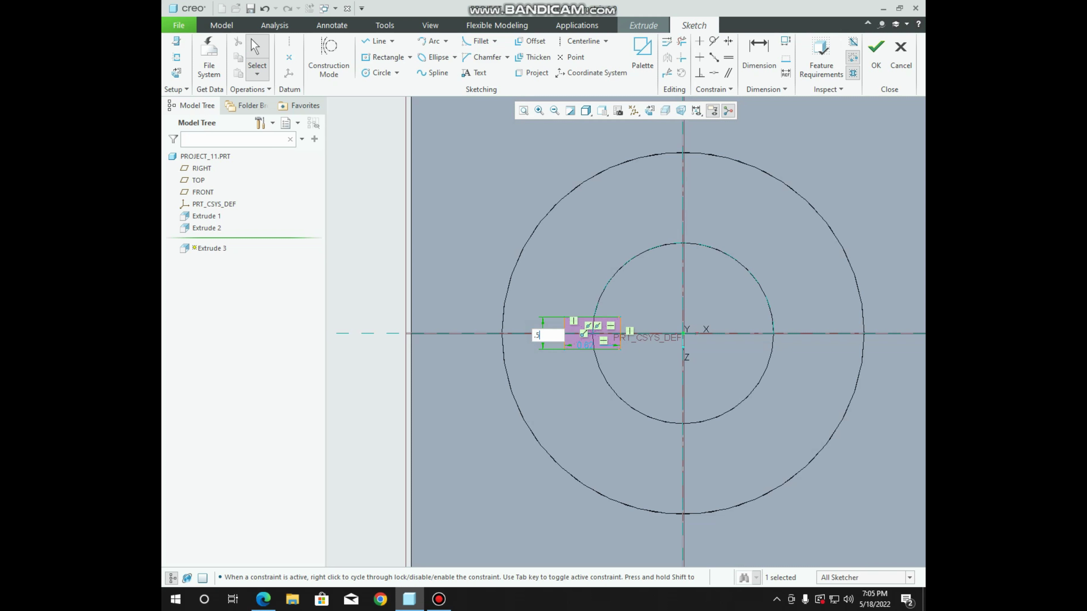
{"action": "key", "text": "Return"}
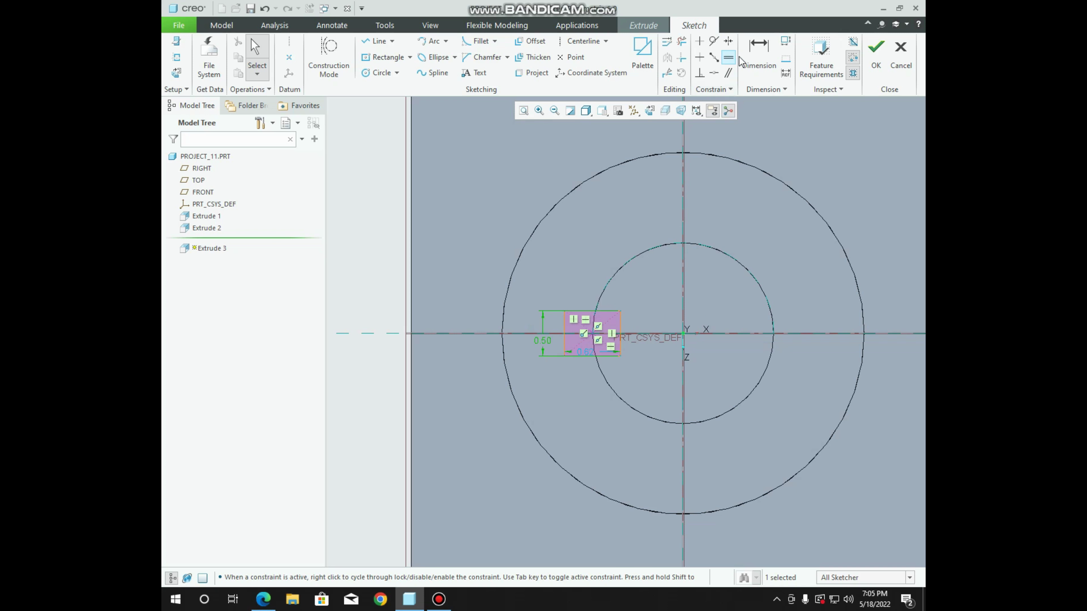
Dimension the rectangle's edge 1.50 from the boss centreline
{"action": "left_click", "coordinate": [758, 54]}
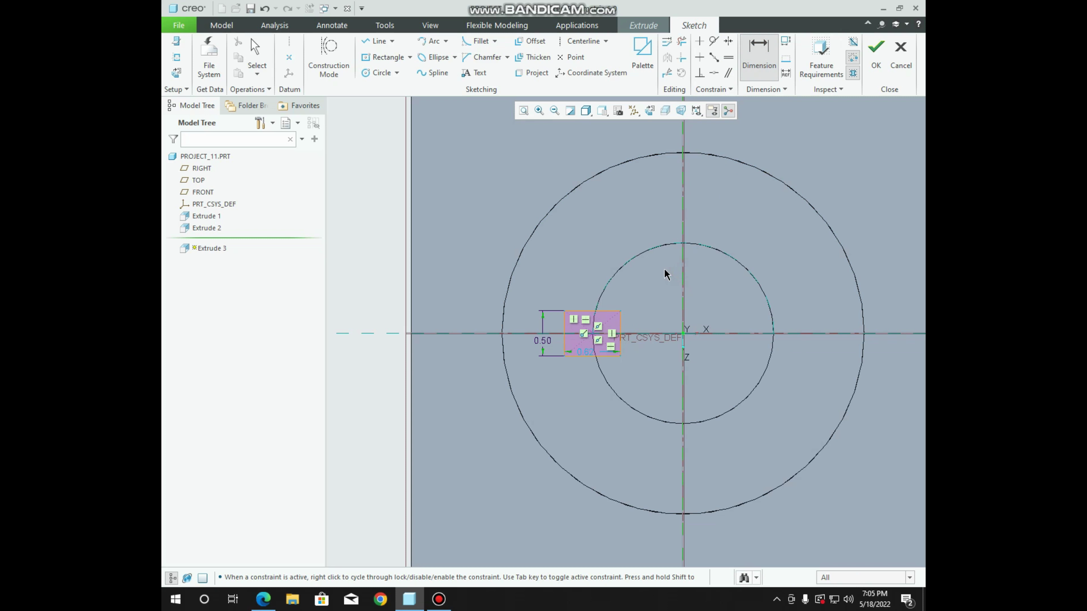
{"action": "left_click", "coordinate": [564, 330]}
{"action": "middle_click", "coordinate": [624, 436]}
{"action": "type", "text": "1.5"}
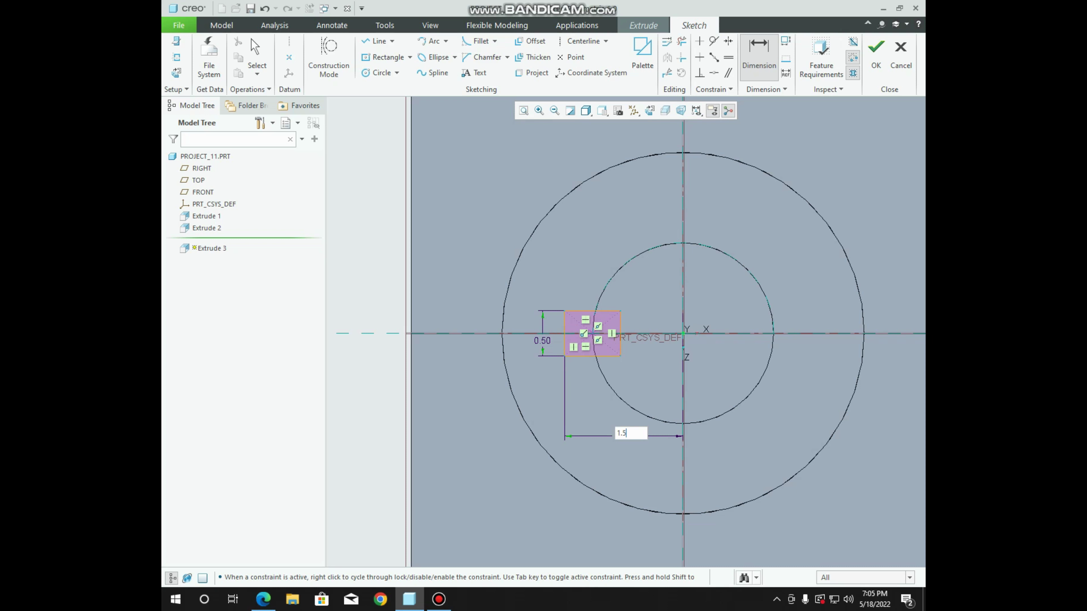
{"action": "key", "text": "Return"}
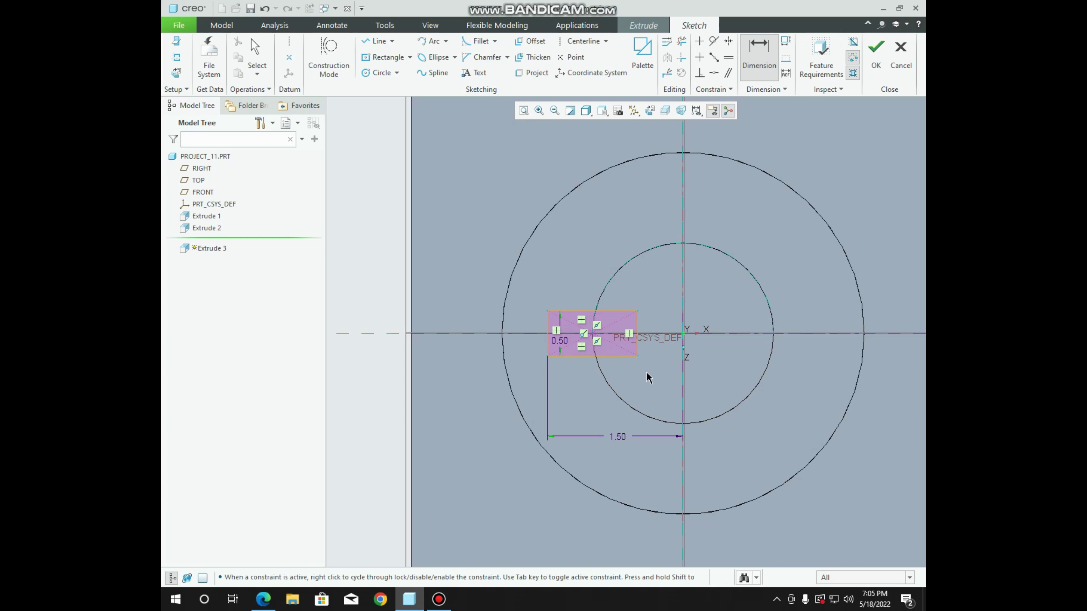
Cut the keyway 4.00 deep into the boss with a flipped removal, then view the drawing
{"action": "left_click", "coordinate": [884, 56]}
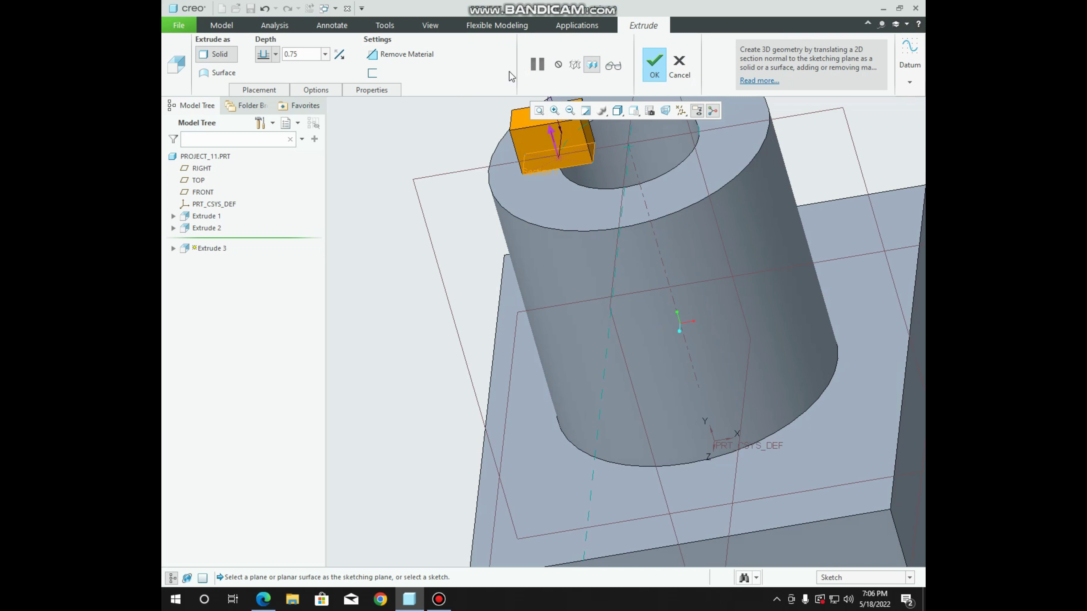
{"action": "left_click", "coordinate": [339, 55]}
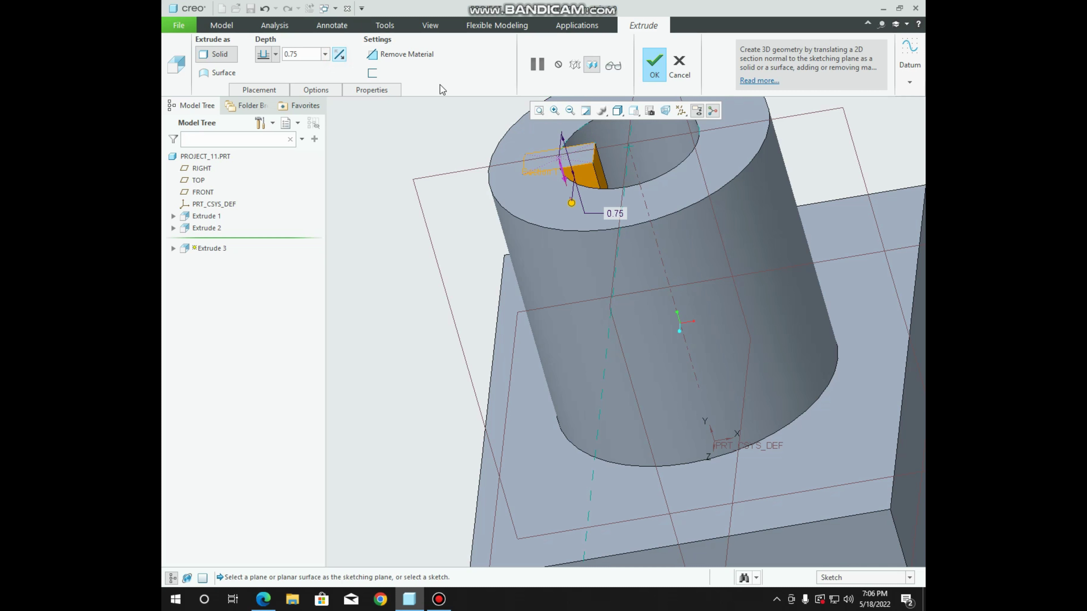
{"action": "left_click", "coordinate": [400, 54]}
{"action": "mouse_move", "coordinate": [513, 179]}
{"action": "middle_mouse_down"}
{"action": "mouse_move", "coordinate": [550, 204]}
{"action": "mouse_move", "coordinate": [358, 495]}
{"action": "middle_mouse_up"}
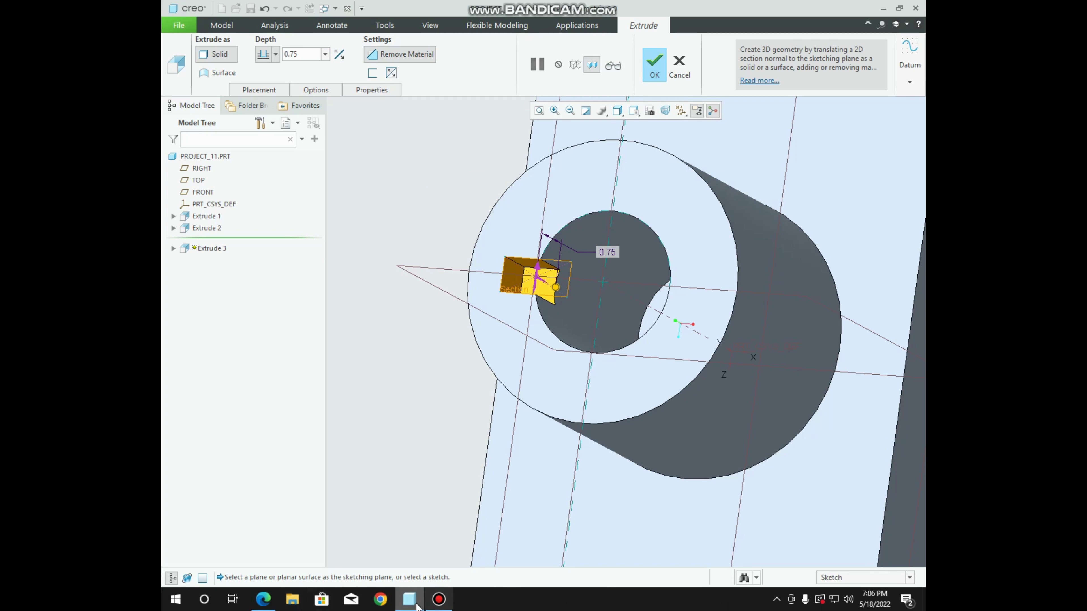
{"action": "middle_click_drag", "start_coordinate": [634, 327], "coordinate": [681, 318]}
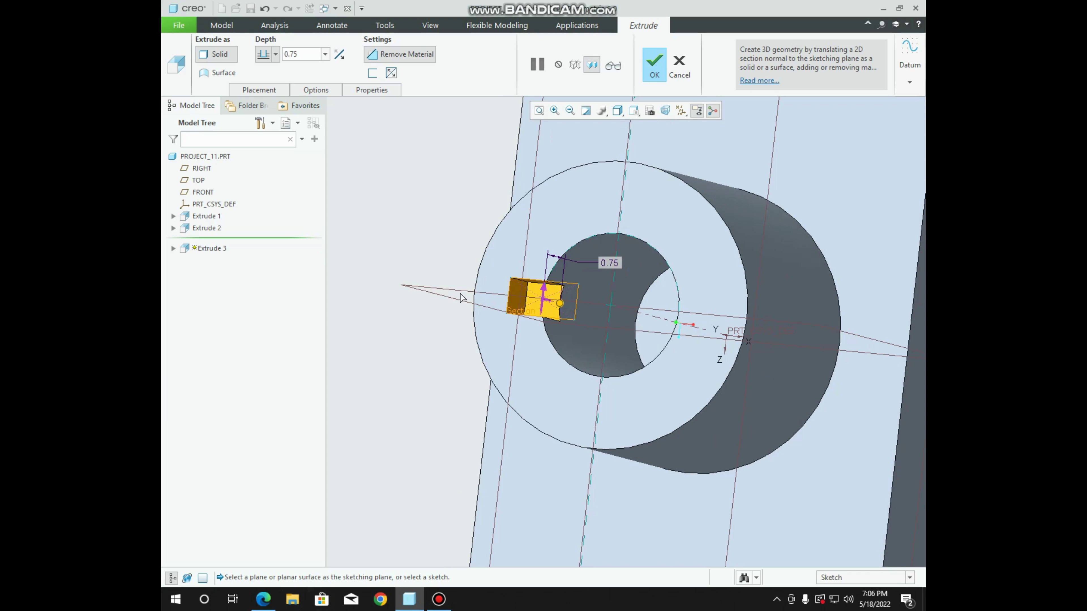
{"action": "double_click", "coordinate": [303, 57]}
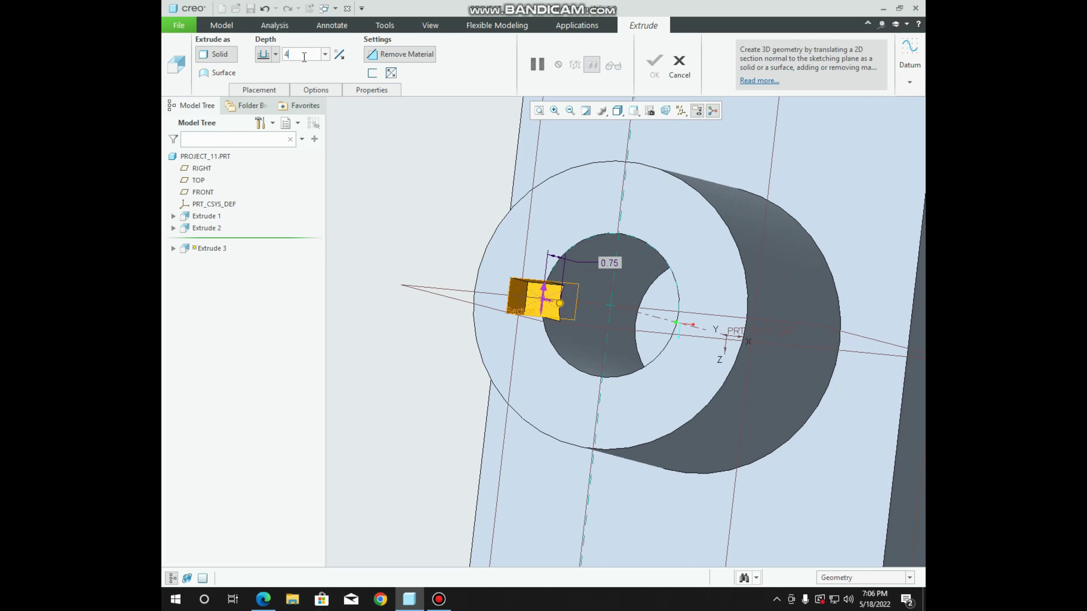
{"action": "type", "text": "4"}
{"action": "key", "text": "Return"}
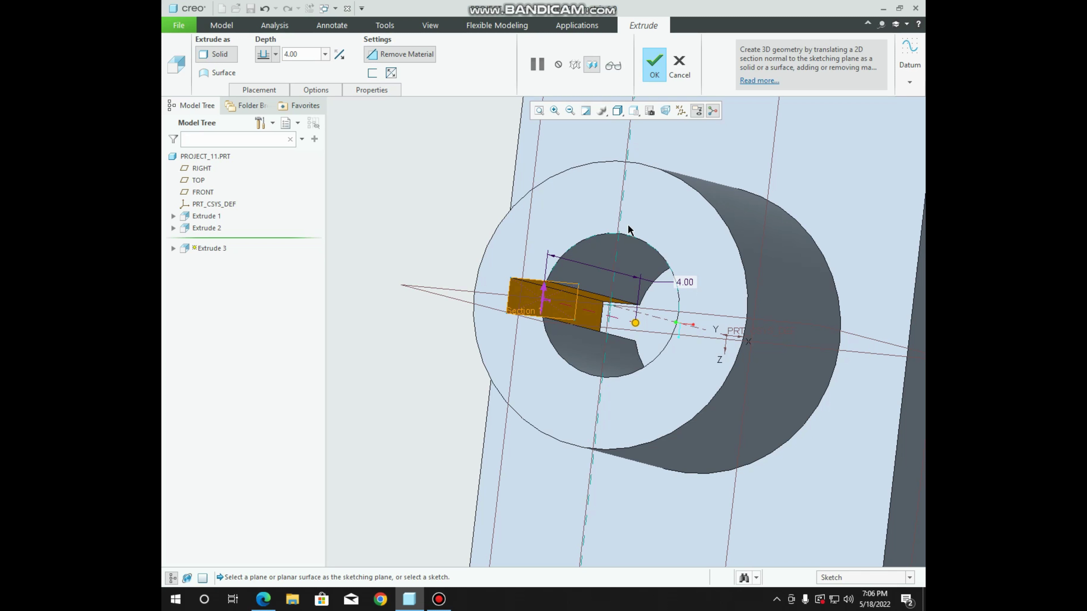
{"action": "left_click", "coordinate": [655, 69]}
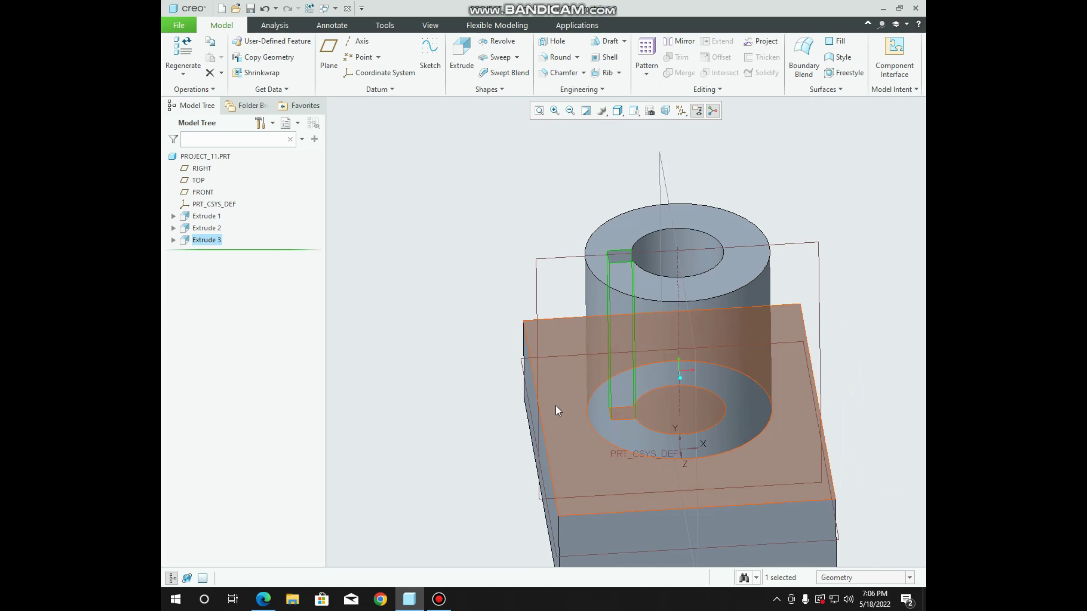
{"action": "middle_click_drag", "start_coordinate": [610, 254], "coordinate": [651, 300]}
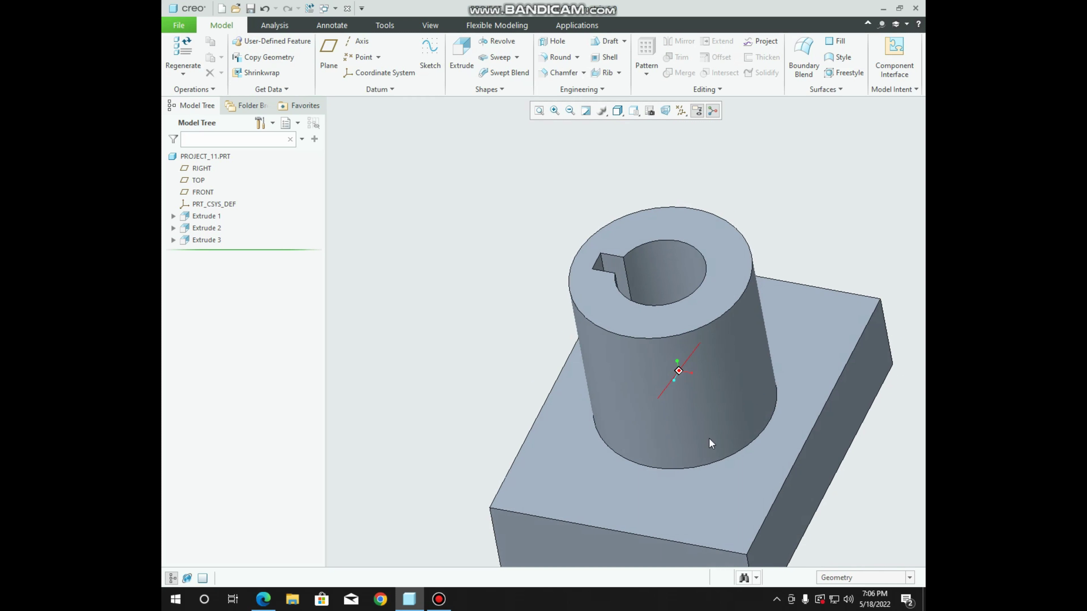
{"action": "left_click", "coordinate": [264, 599]}
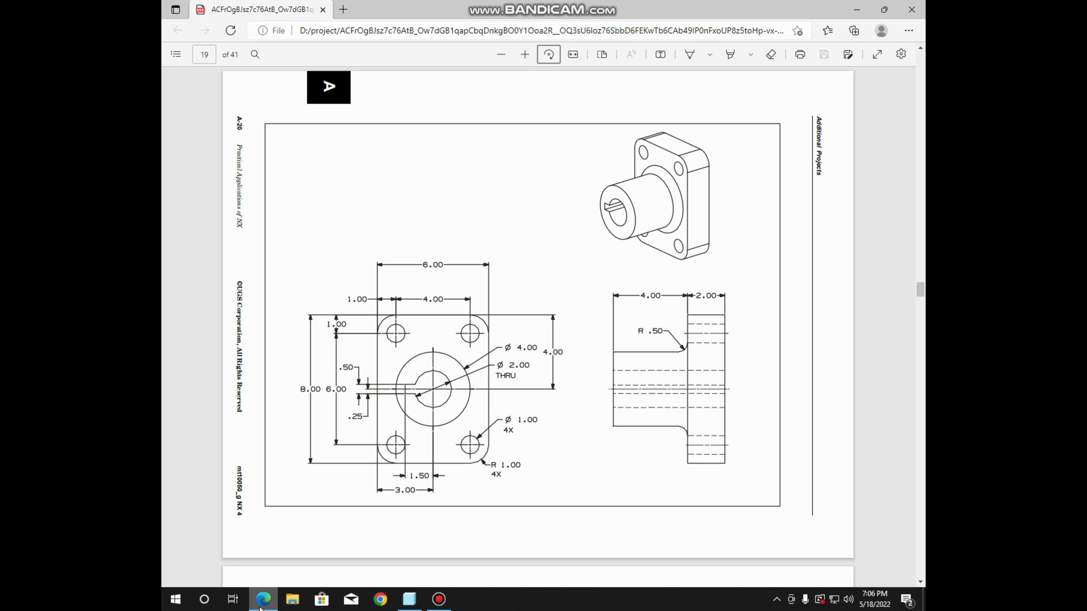
Back in Creo, select the base plate's corner edges for a new round
{"action": "left_click", "coordinate": [409, 599]}
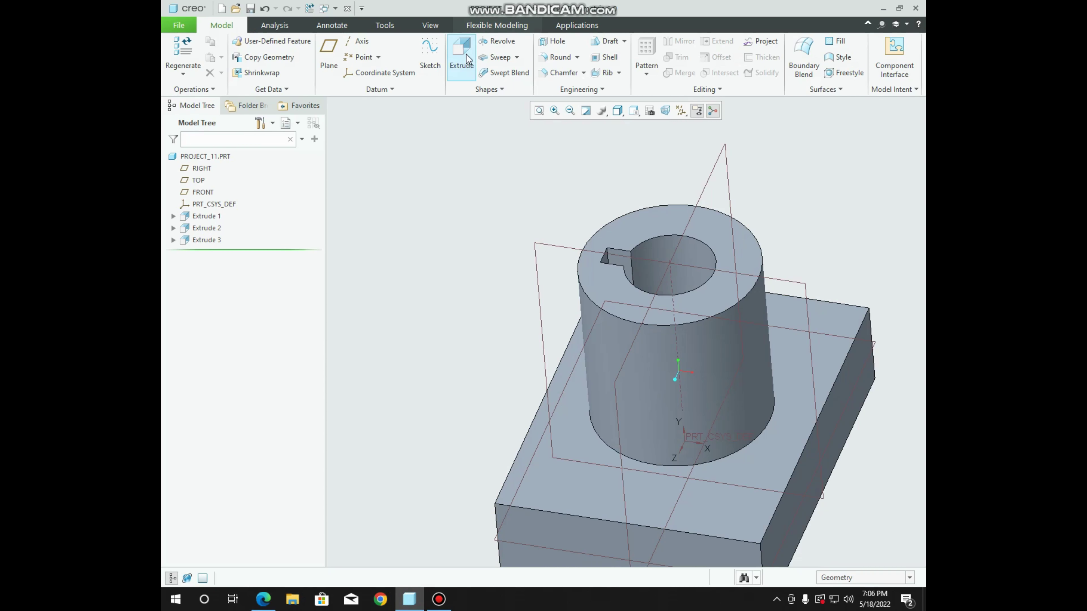
{"action": "left_click", "coordinate": [555, 56]}
{"action": "scroll", "coordinate": [667, 385], "scroll_direction": "down", "scroll_amount": 3}
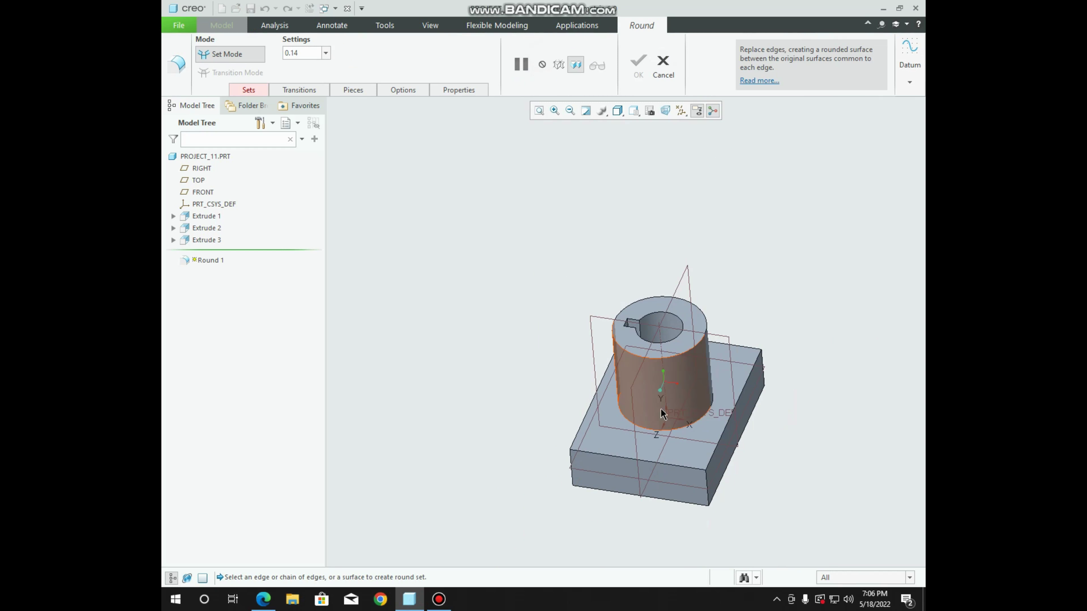
{"action": "scroll", "coordinate": [725, 505], "scroll_direction": "up", "scroll_amount": 3}
{"action": "left_click", "coordinate": [712, 501]}
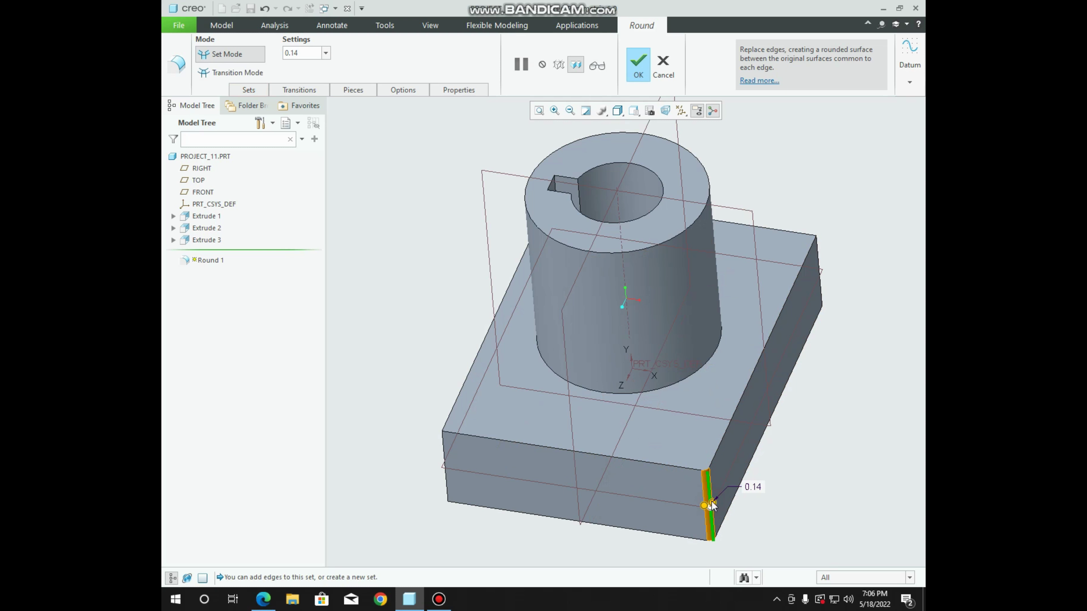
{"action": "mouse_move", "coordinate": [846, 314]}
{"action": "middle_mouse_down"}
{"action": "mouse_move", "coordinate": [828, 306]}
{"action": "mouse_move", "coordinate": [862, 213]}
{"action": "mouse_move", "coordinate": [868, 320]}
{"action": "mouse_move", "coordinate": [825, 336]}
{"action": "mouse_move", "coordinate": [840, 359]}
{"action": "mouse_move", "coordinate": [831, 363]}
{"action": "middle_mouse_up"}
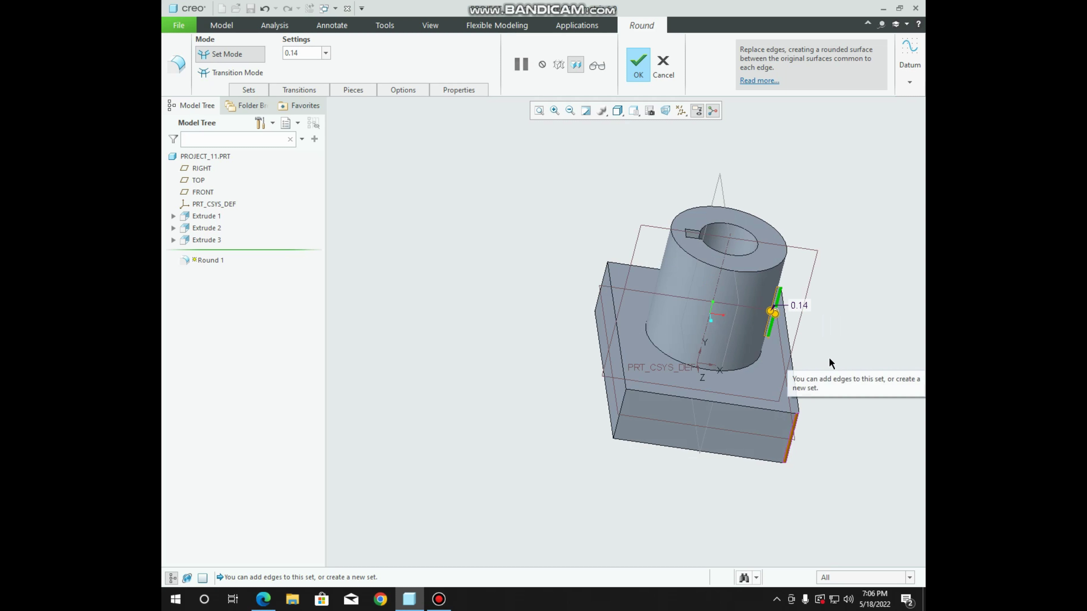
{"action": "mouse_move", "coordinate": [830, 364]}
{"action": "left_click", "coordinate": [624, 400]}
{"action": "mouse_move", "coordinate": [575, 361]}
{"action": "middle_mouse_down"}
{"action": "mouse_move", "coordinate": [580, 392]}
{"action": "mouse_move", "coordinate": [581, 353]}
{"action": "middle_mouse_up"}
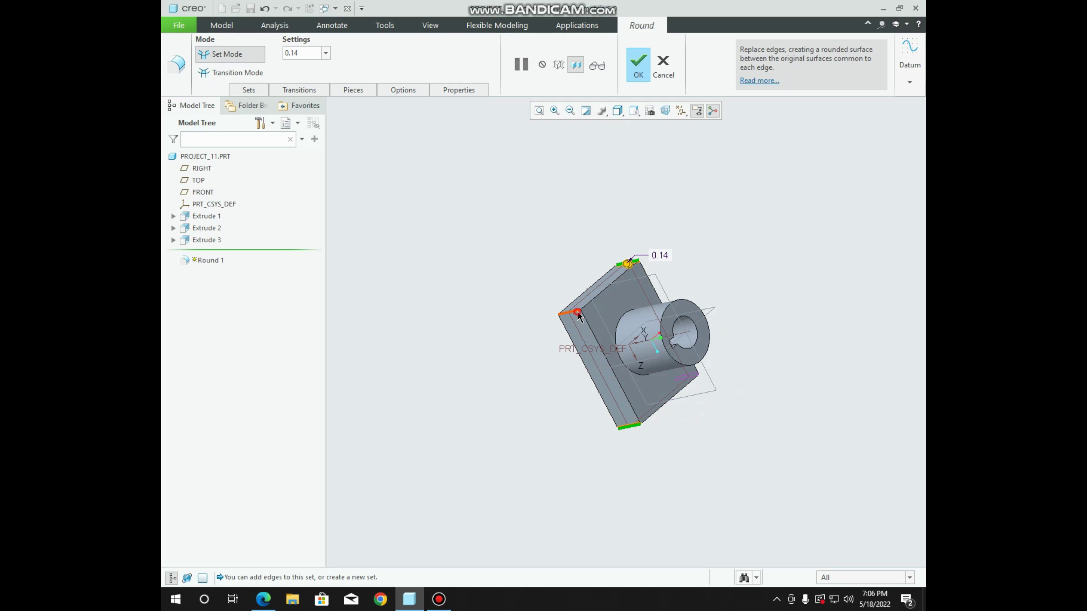
{"action": "middle_click_drag", "start_coordinate": [577, 316], "coordinate": [699, 431]}
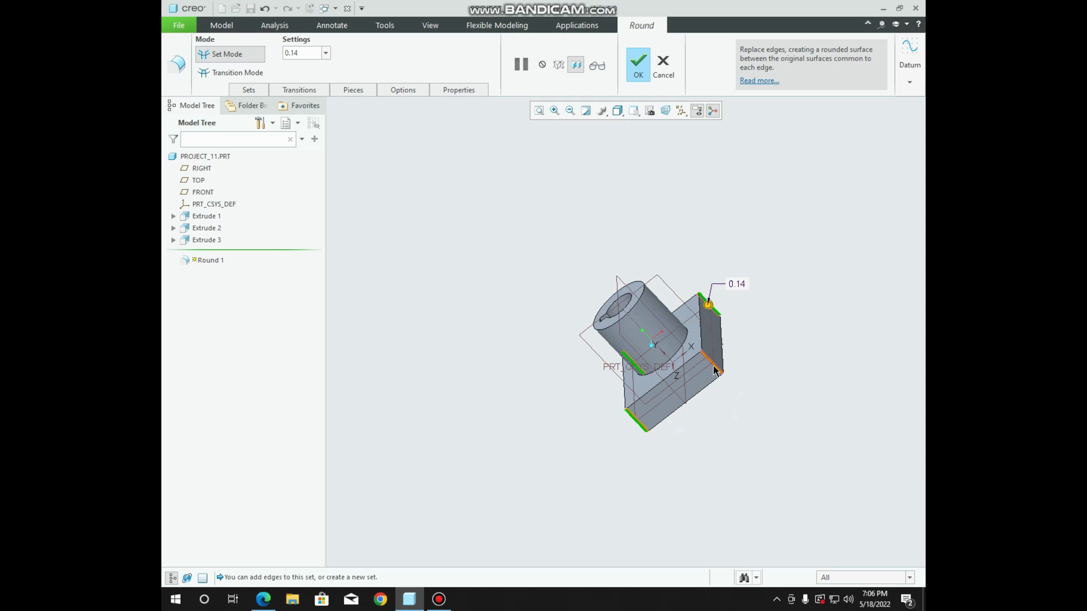
{"action": "left_click", "coordinate": [713, 371]}
Set the Set 1 corner round radius to 1.00 and finish Round 1
{"action": "double_click", "coordinate": [308, 57]}
{"action": "type", "text": "1"}
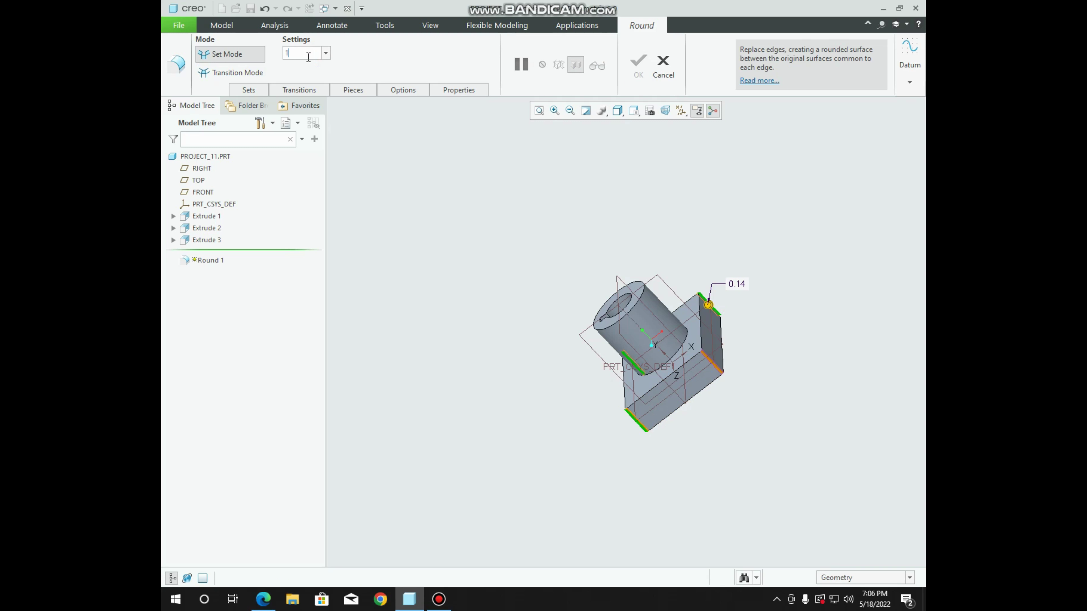
{"action": "key", "text": "Return"}
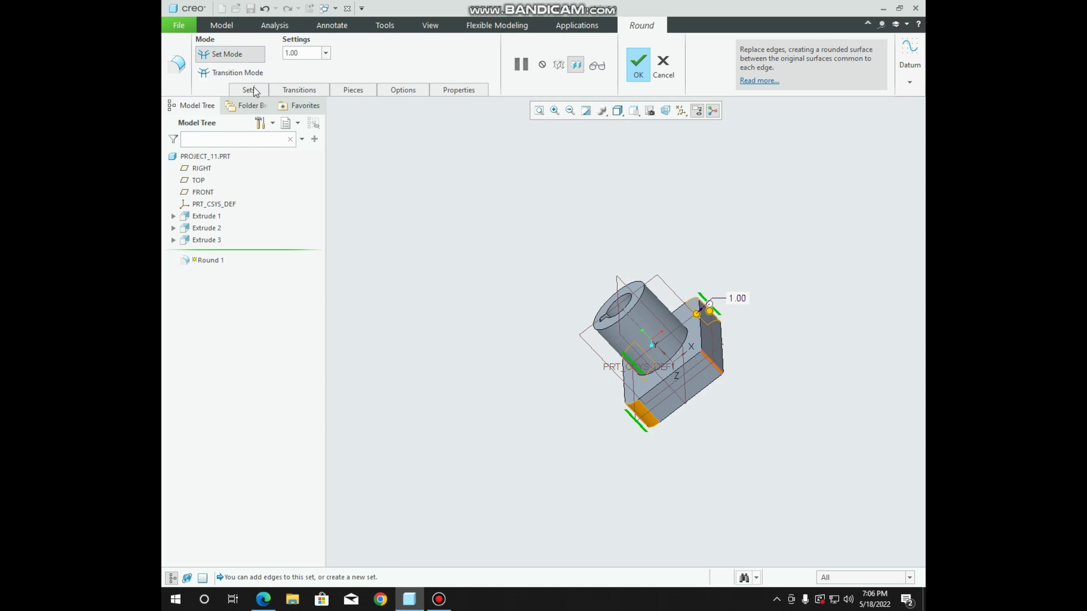
{"action": "left_click", "coordinate": [248, 89]}
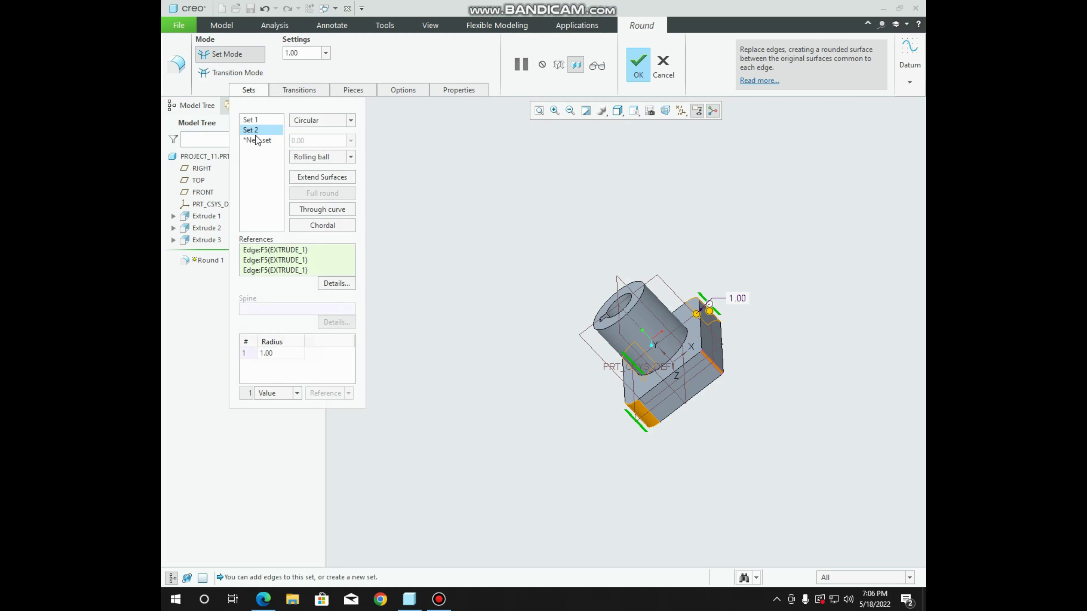
{"action": "left_click", "coordinate": [251, 120]}
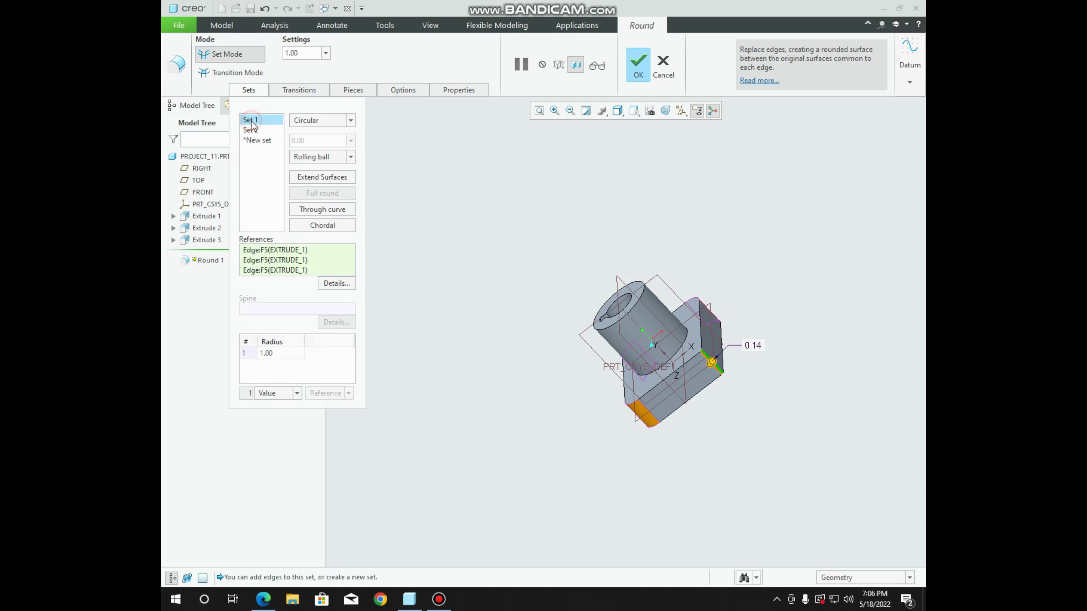
{"action": "double_click", "coordinate": [310, 52]}
{"action": "type", "text": "1"}
{"action": "key", "text": "Return"}
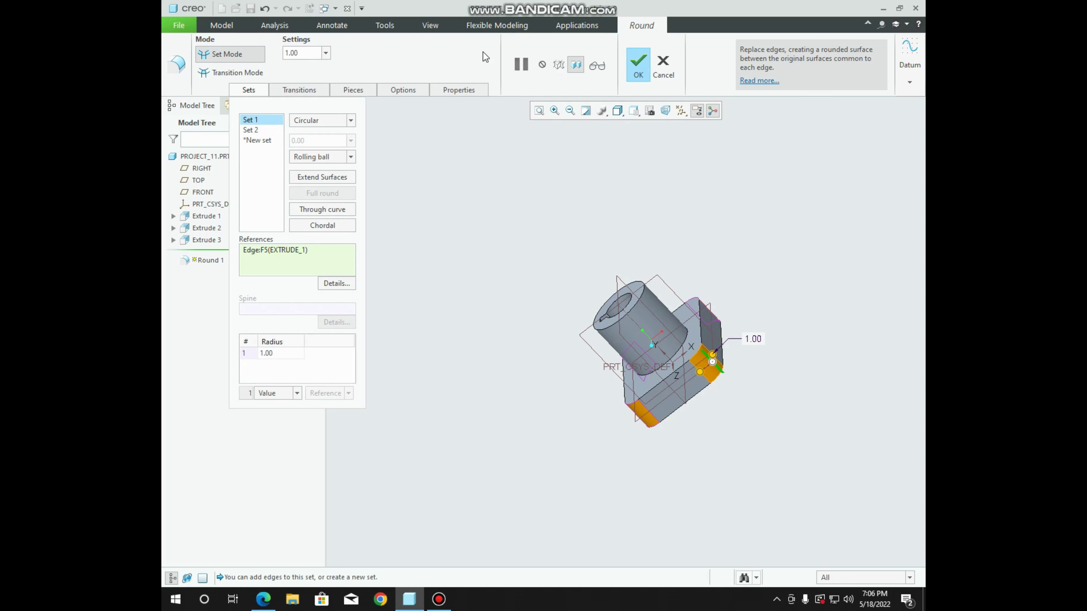
{"action": "left_click", "coordinate": [637, 64]}
Return to the standard view, compare the part with the drawing, and start a datum axis
{"action": "left_click", "coordinate": [444, 321]}
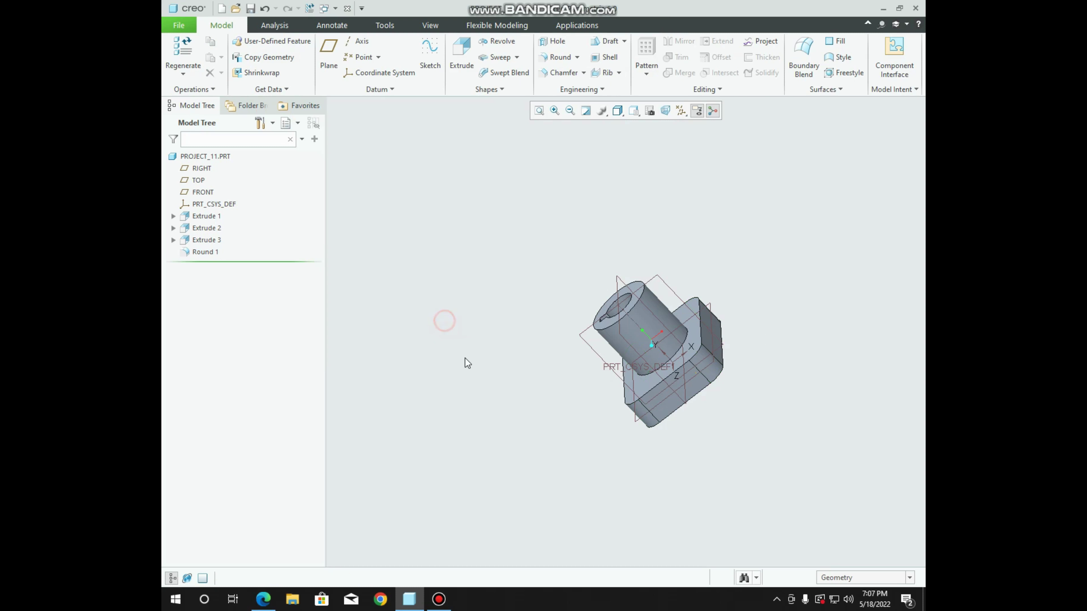
{"action": "mouse_move", "coordinate": [467, 363]}
{"action": "middle_mouse_down"}
{"action": "mouse_move", "coordinate": [524, 333]}
{"action": "mouse_move", "coordinate": [524, 388]}
{"action": "middle_mouse_up"}
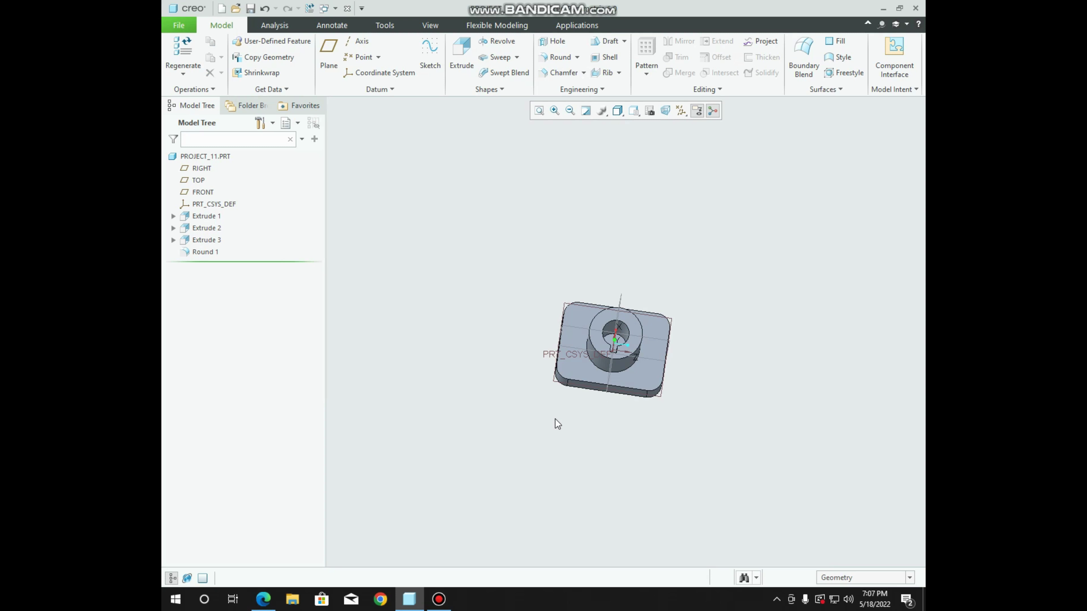
{"action": "key", "text": "ctrl+d"}
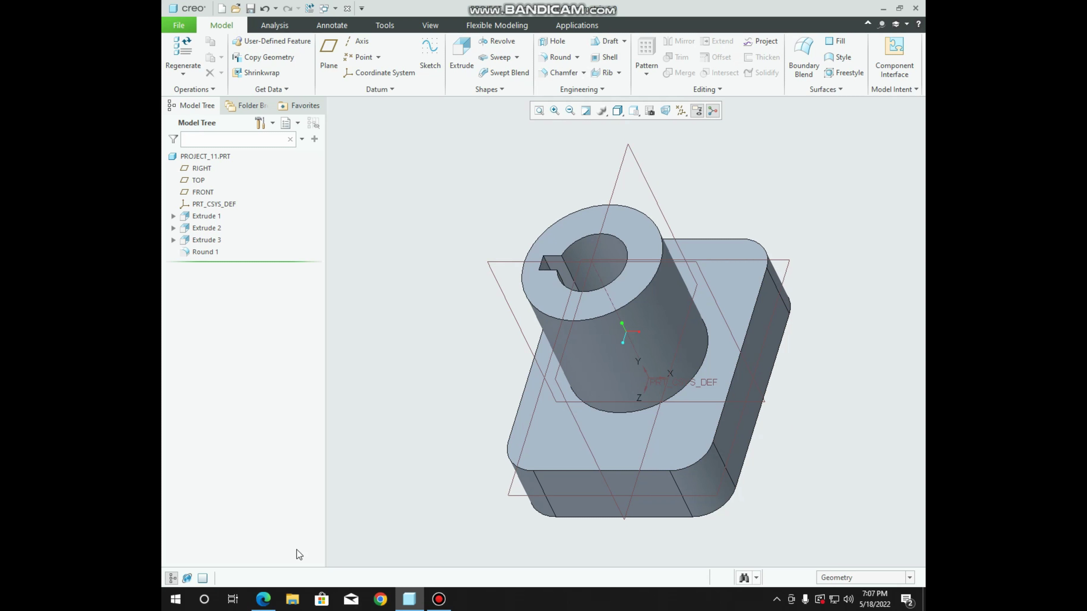
{"action": "left_click", "coordinate": [263, 600]}
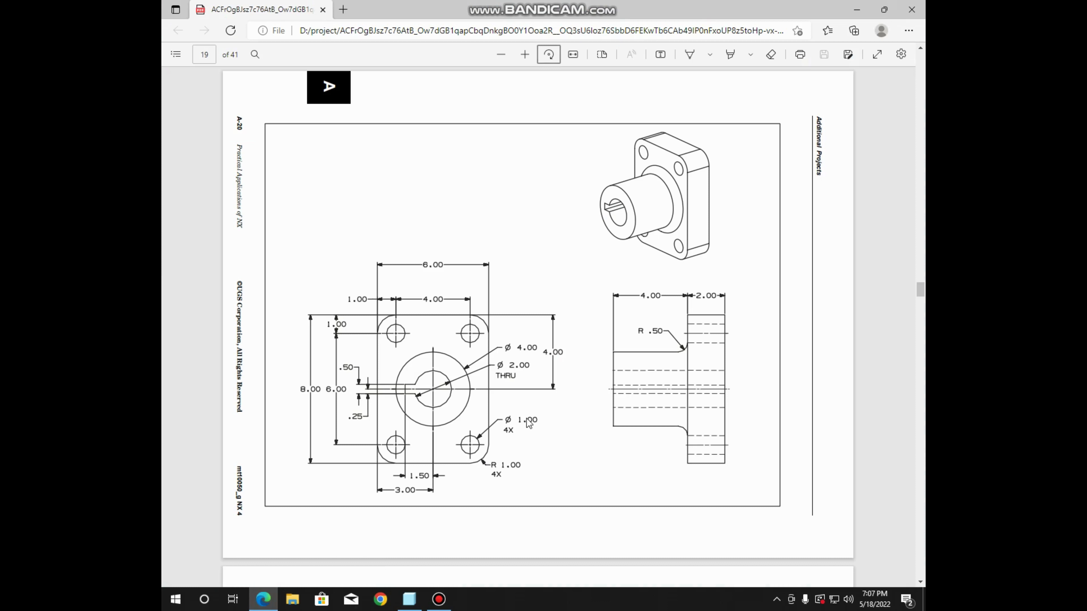
{"action": "left_click", "coordinate": [263, 599]}
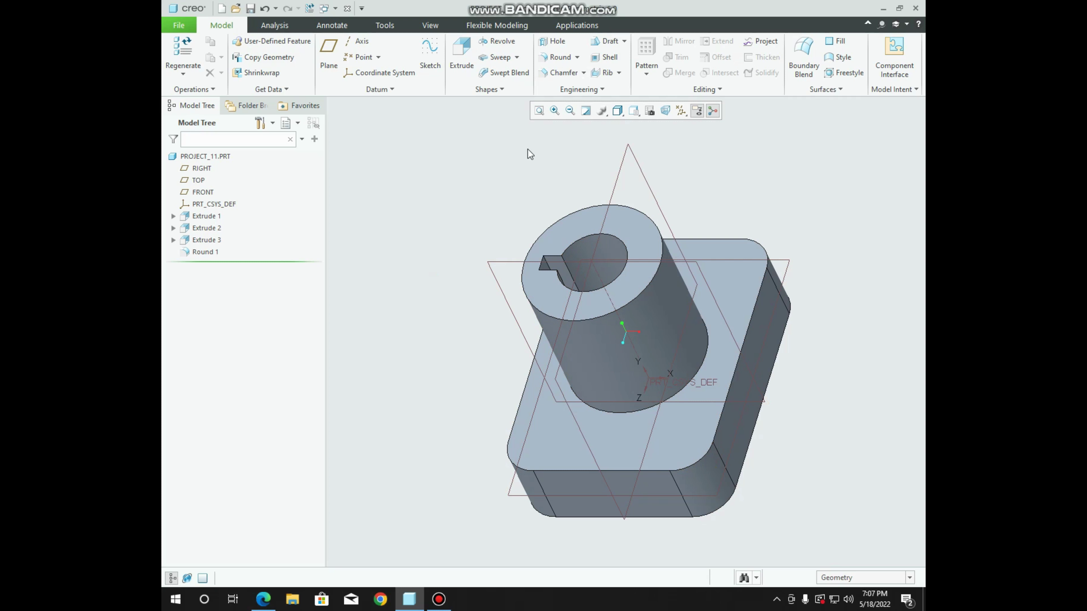
{"action": "left_click", "coordinate": [359, 41]}
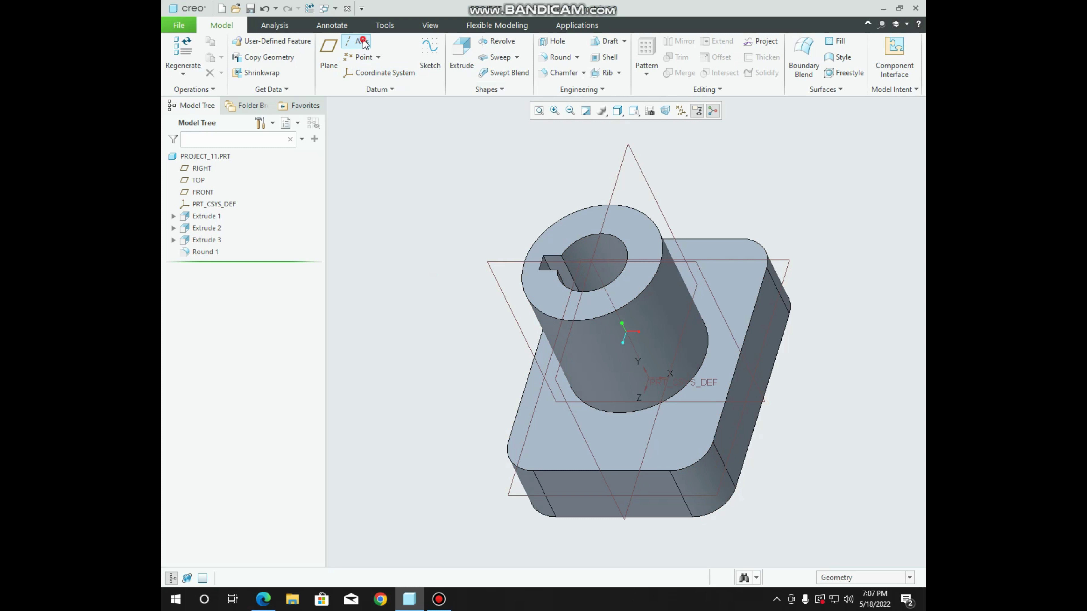
Create datum axes A_3 and A_4 through two rounded corner surfaces of the base plate
{"action": "left_click", "coordinate": [705, 488]}
{"action": "left_click", "coordinate": [863, 291]}
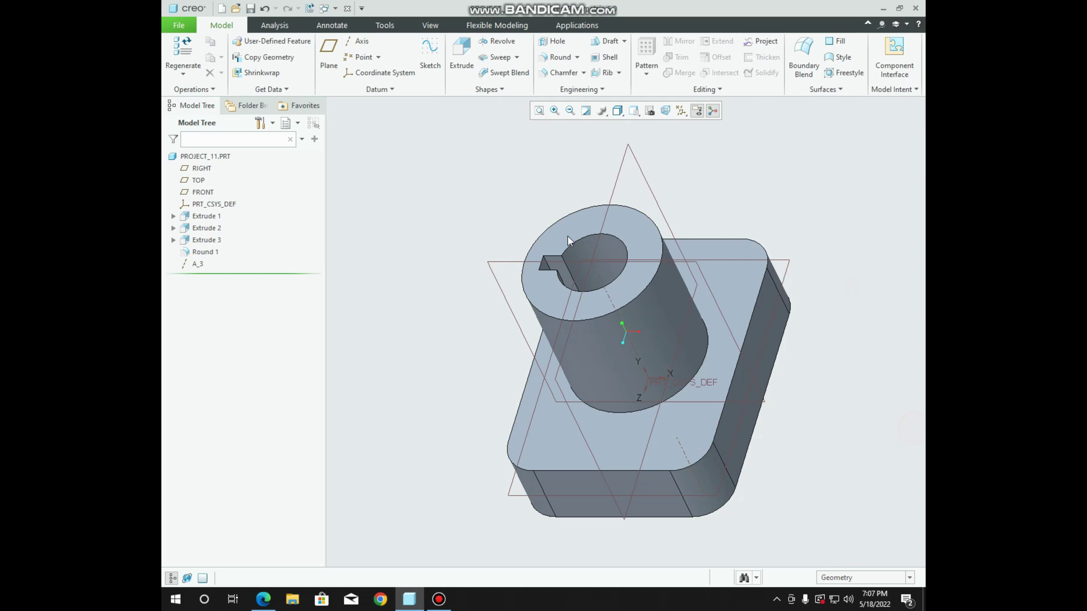
{"action": "left_click", "coordinate": [359, 41]}
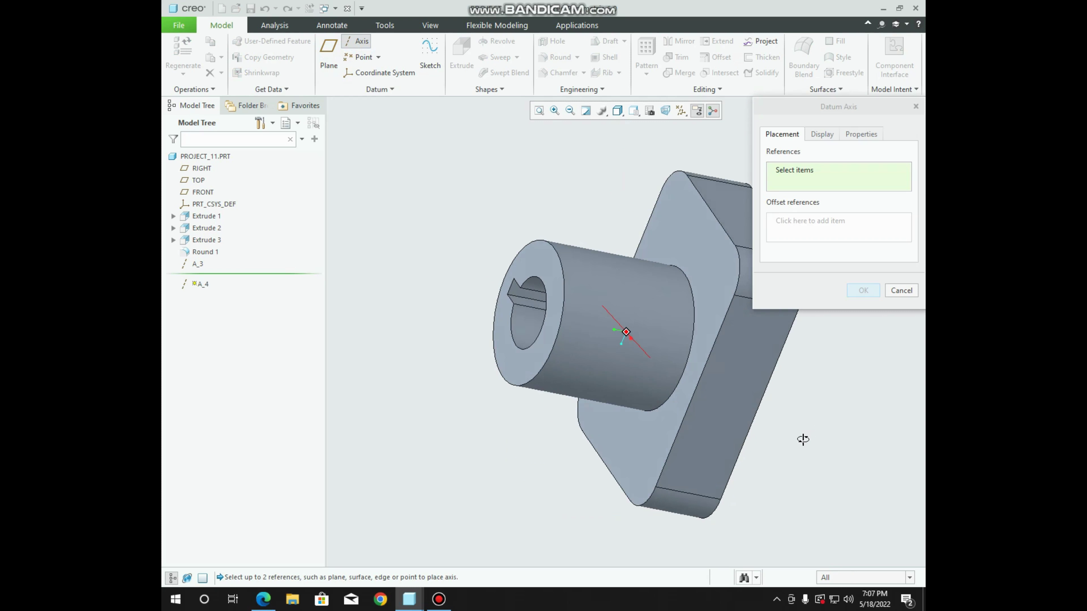
{"action": "middle_click_drag", "start_coordinate": [893, 359], "coordinate": [802, 438]}
{"action": "left_click", "coordinate": [759, 320]}
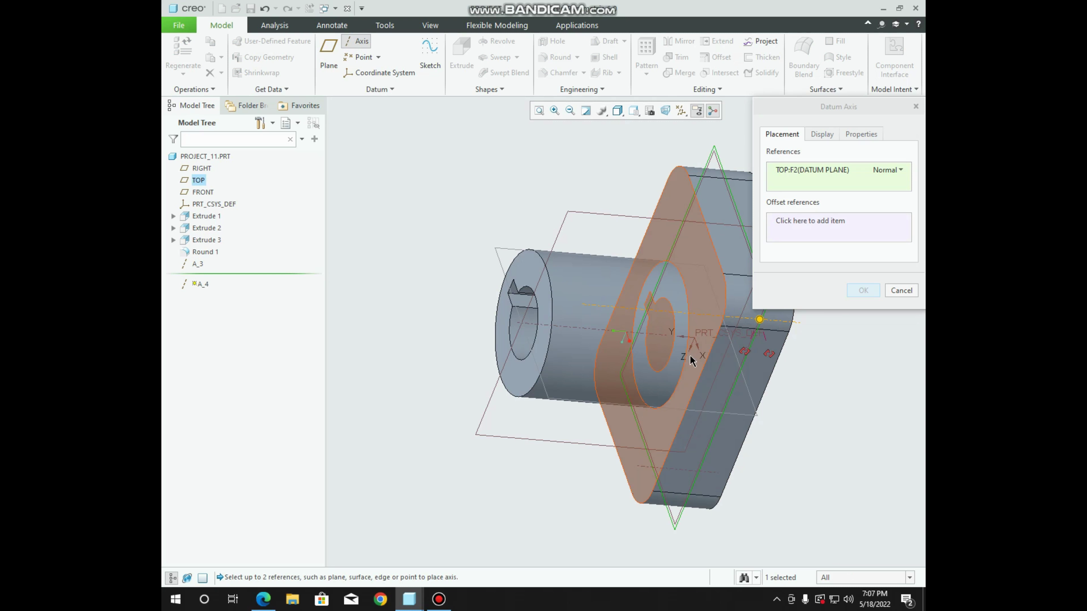
{"action": "right_click", "coordinate": [801, 168]}
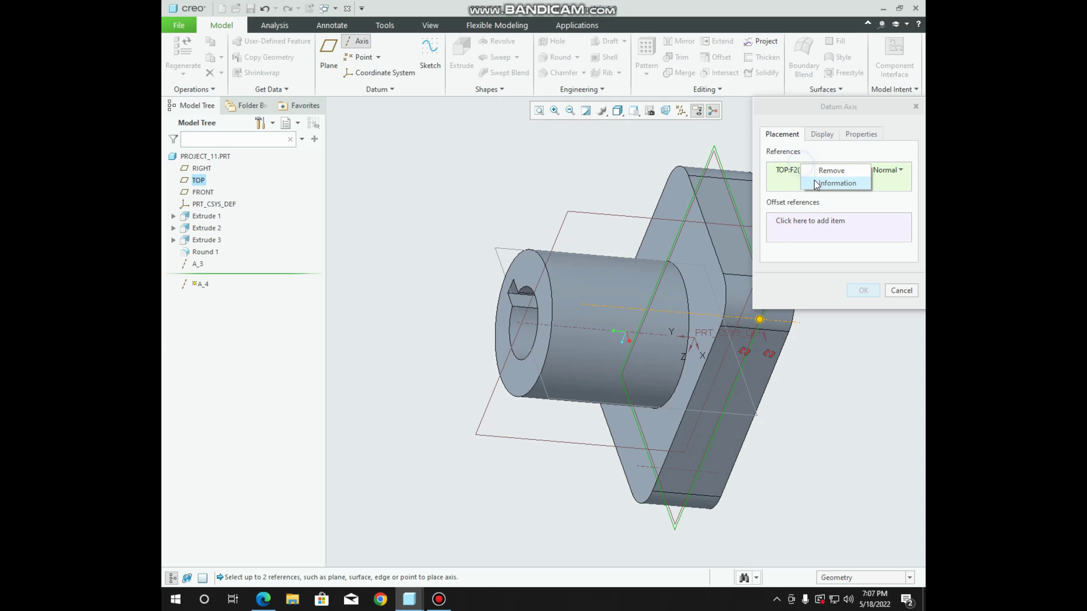
{"action": "left_click", "coordinate": [789, 204]}
{"action": "scroll", "coordinate": [811, 351], "scroll_direction": "down", "scroll_amount": 3}
{"action": "scroll", "coordinate": [810, 351], "scroll_direction": "down", "scroll_amount": 3}
{"action": "scroll", "coordinate": [810, 351], "scroll_direction": "up", "scroll_amount": 5}
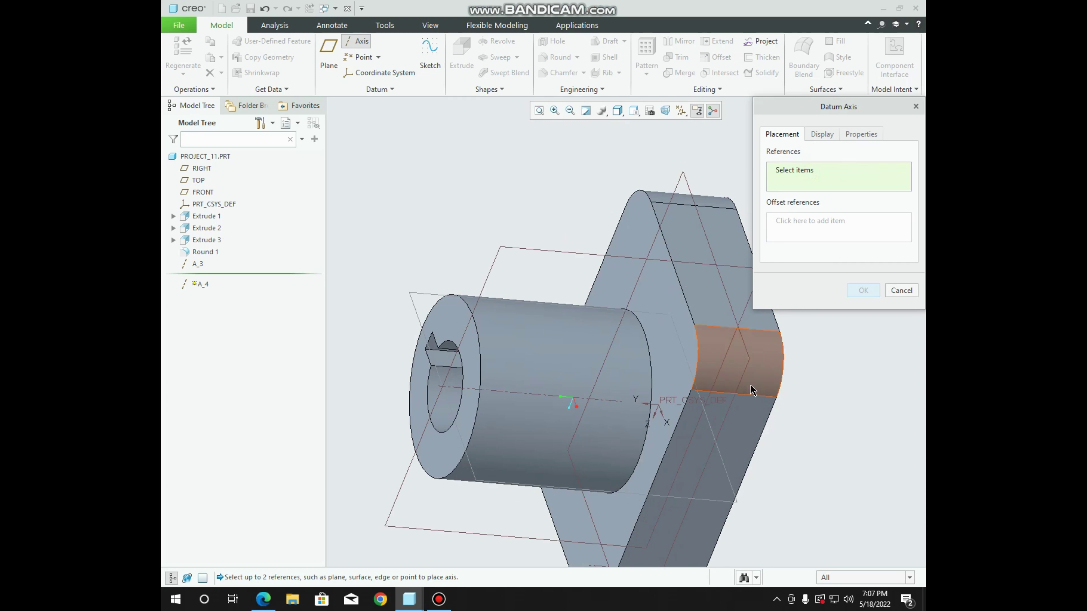
{"action": "scroll", "coordinate": [810, 351], "scroll_direction": "up", "scroll_amount": 3}
{"action": "left_click", "coordinate": [766, 352]}
{"action": "left_click", "coordinate": [873, 292]}
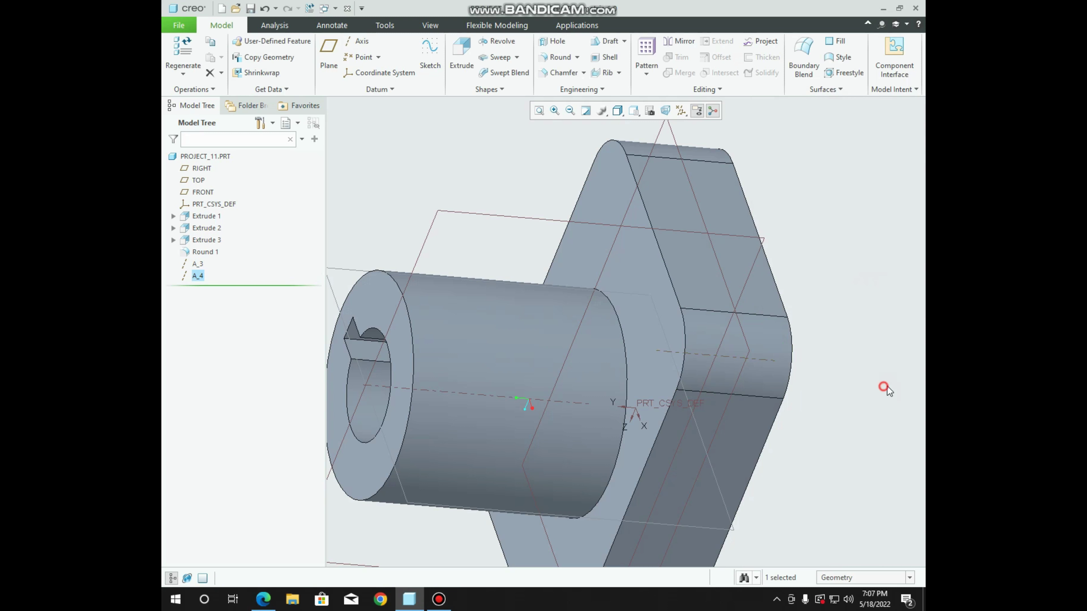
Create datum axes A_5 and A_6 through the remaining two rounded corners
{"action": "scroll", "coordinate": [887, 389], "scroll_direction": "down", "scroll_amount": 3}
{"action": "middle_click_drag", "start_coordinate": [824, 396], "coordinate": [853, 451]}
{"action": "left_click", "coordinate": [357, 41]}
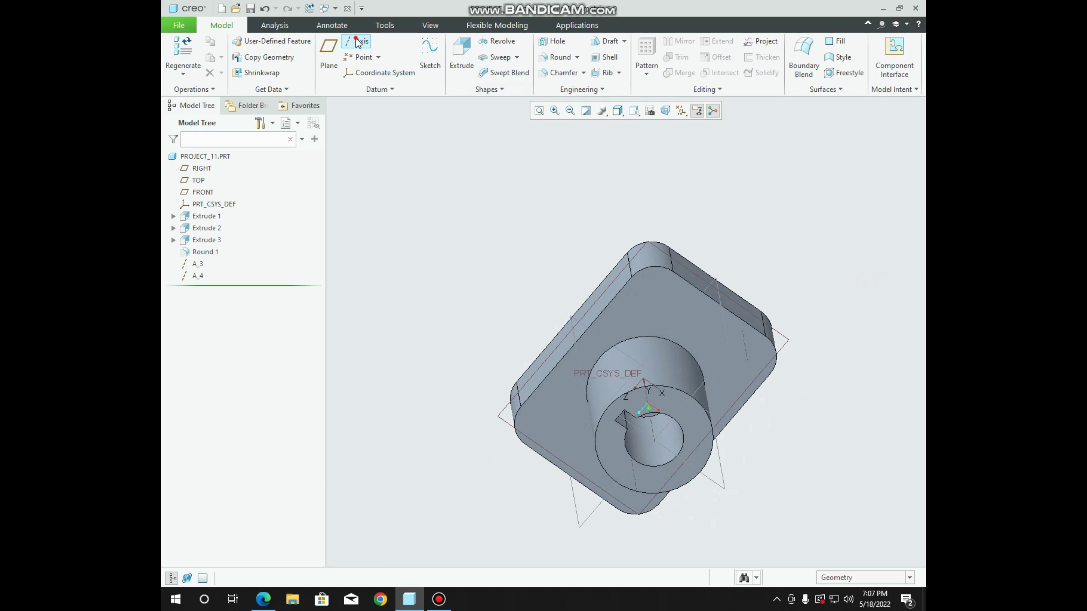
{"action": "middle_click_drag", "start_coordinate": [621, 326], "coordinate": [671, 272]}
{"action": "left_click", "coordinate": [658, 273]}
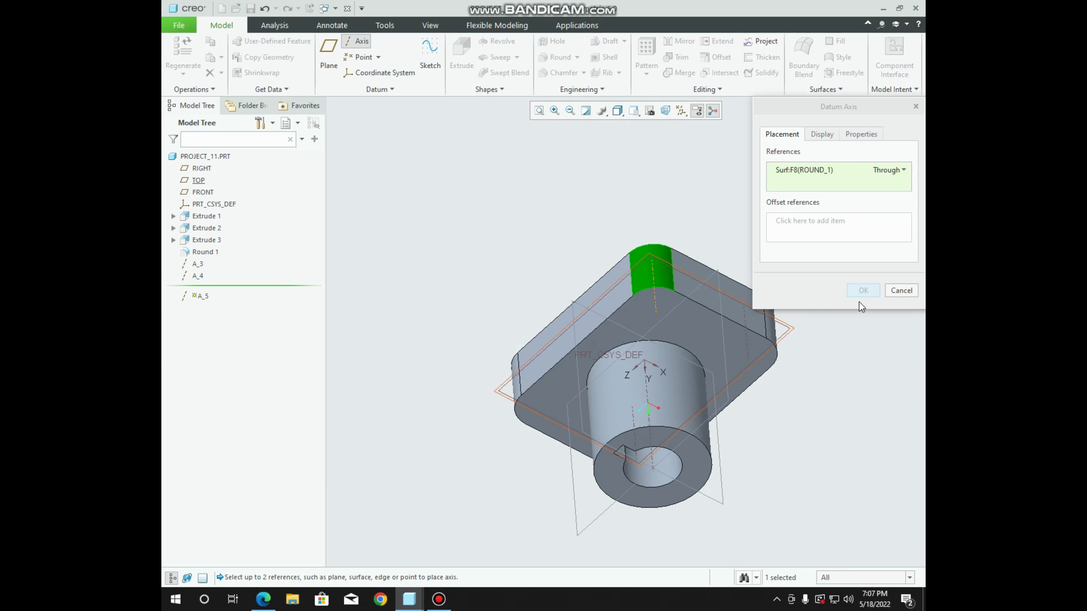
{"action": "left_click", "coordinate": [862, 291]}
{"action": "mouse_move", "coordinate": [587, 366]}
{"action": "middle_mouse_down"}
{"action": "mouse_move", "coordinate": [692, 278]}
{"action": "mouse_move", "coordinate": [668, 239]}
{"action": "middle_mouse_up"}
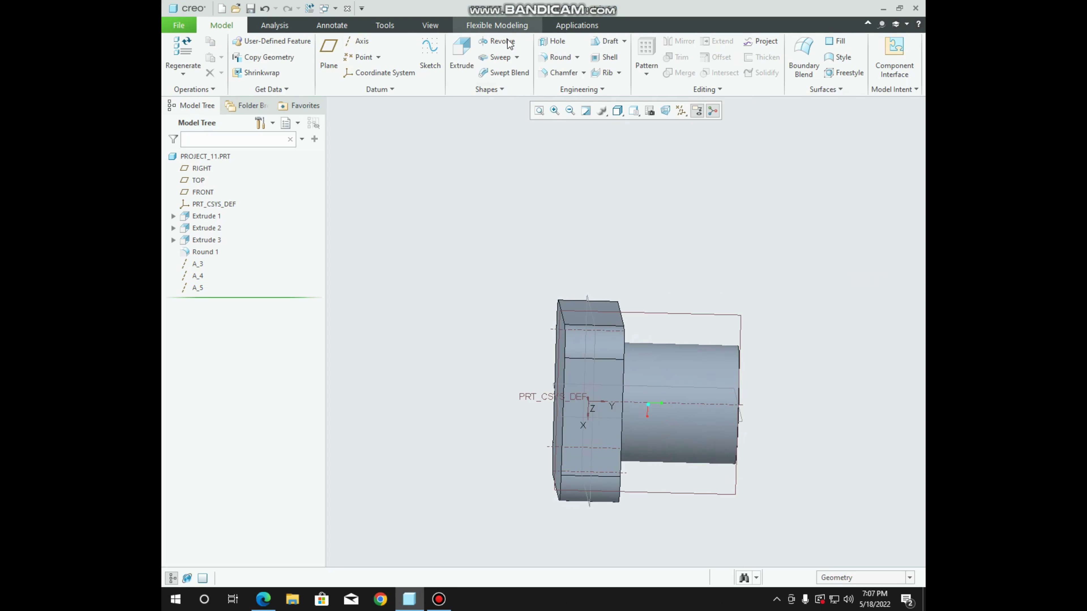
{"action": "left_click", "coordinate": [357, 41]}
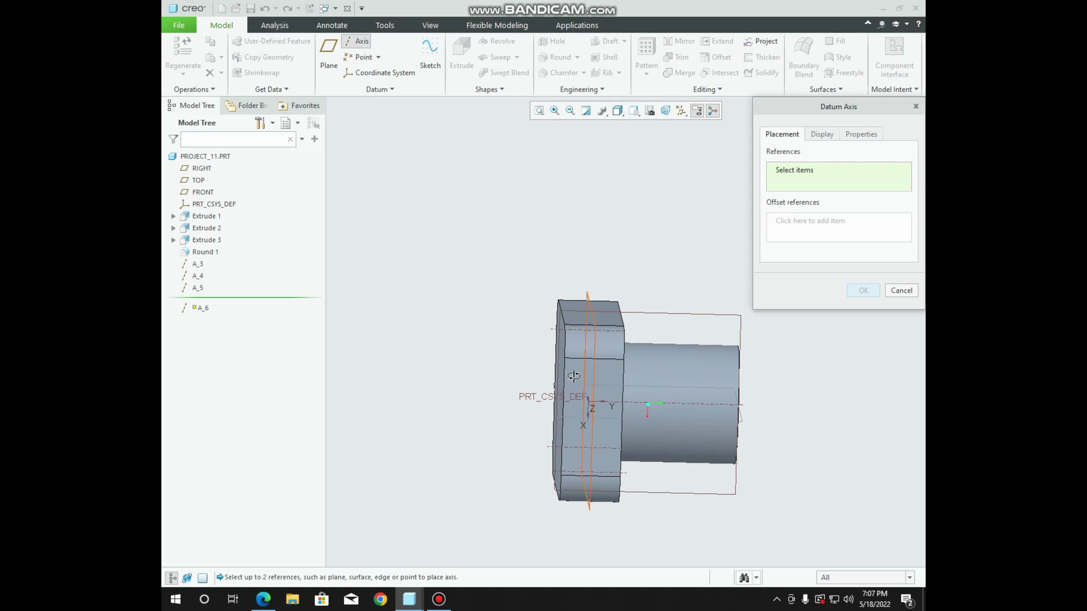
{"action": "middle_click_drag", "start_coordinate": [582, 345], "coordinate": [510, 376]}
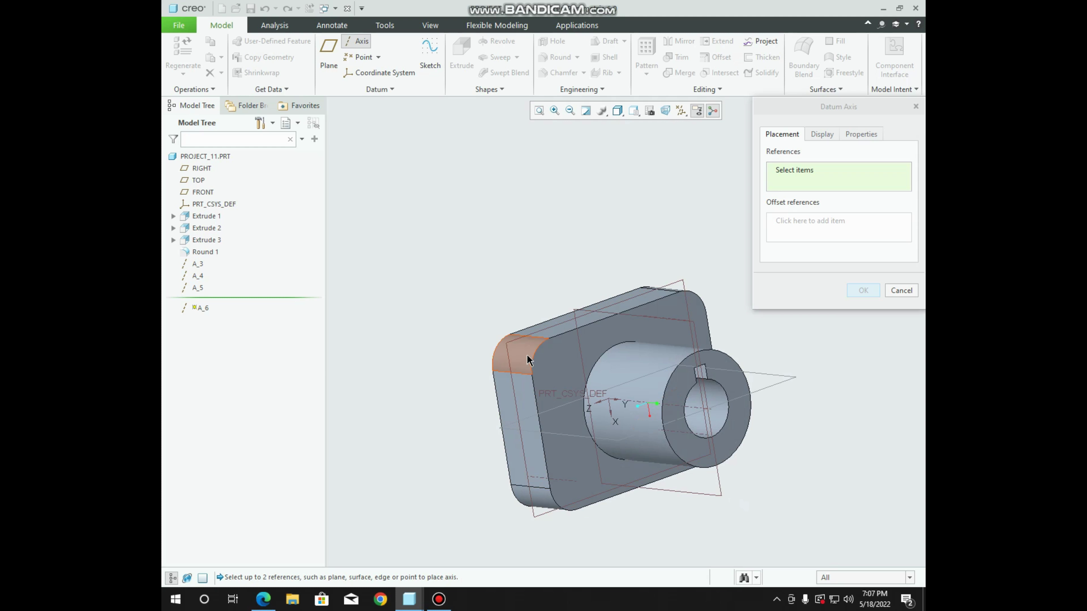
{"action": "left_click", "coordinate": [515, 360]}
{"action": "left_click", "coordinate": [863, 290]}
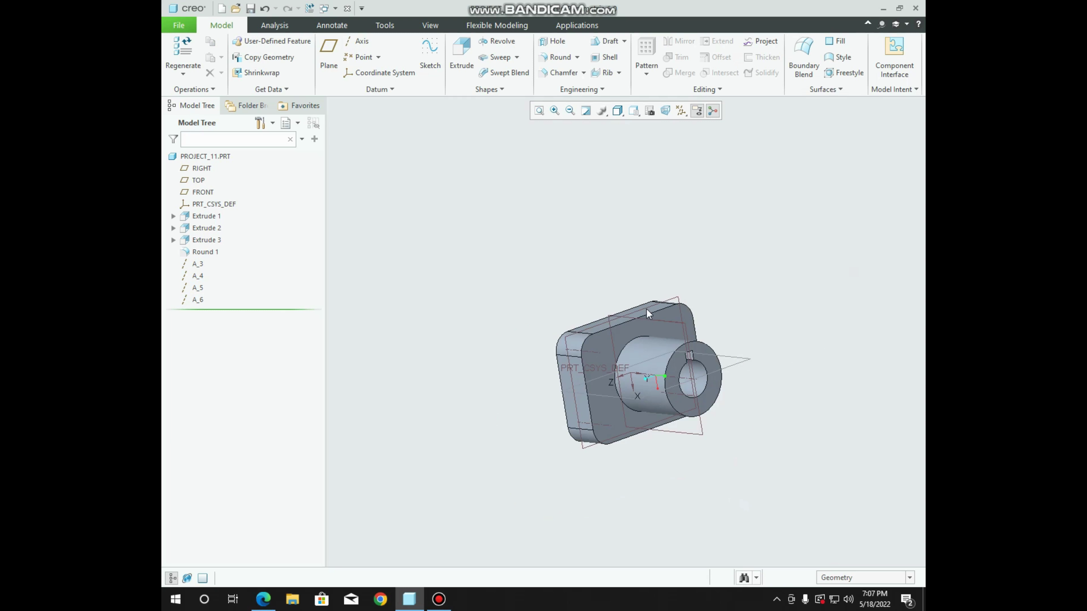
{"action": "middle_click_drag", "start_coordinate": [623, 260], "coordinate": [606, 228]}
Drill a Ø1.00 hole into the base top face, centred on corner axis A_4
{"action": "left_click", "coordinate": [555, 42]}
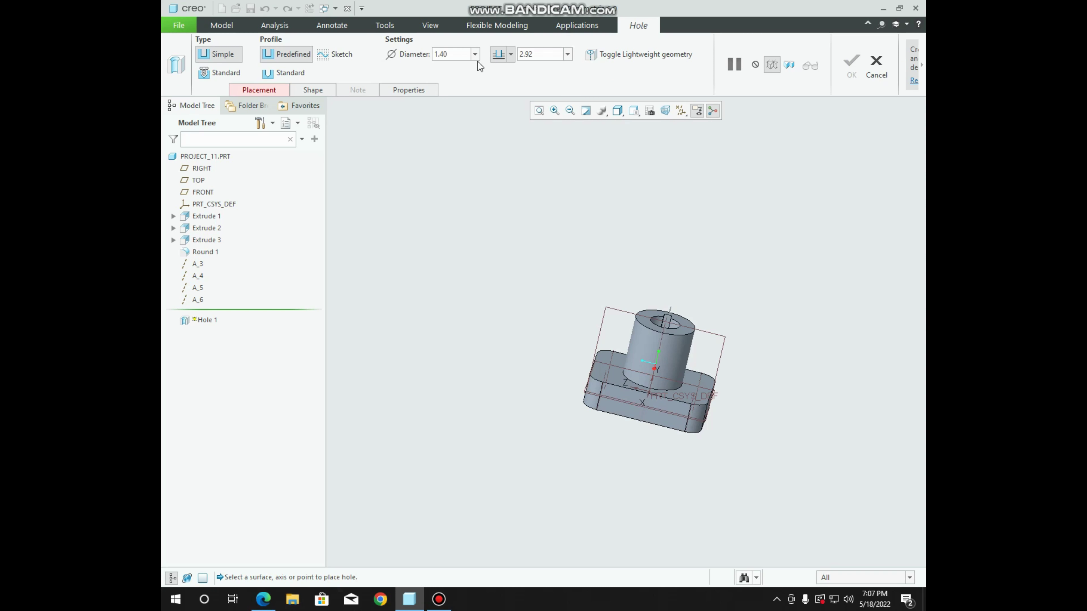
{"action": "double_click", "coordinate": [462, 57]}
{"action": "type", "text": "1"}
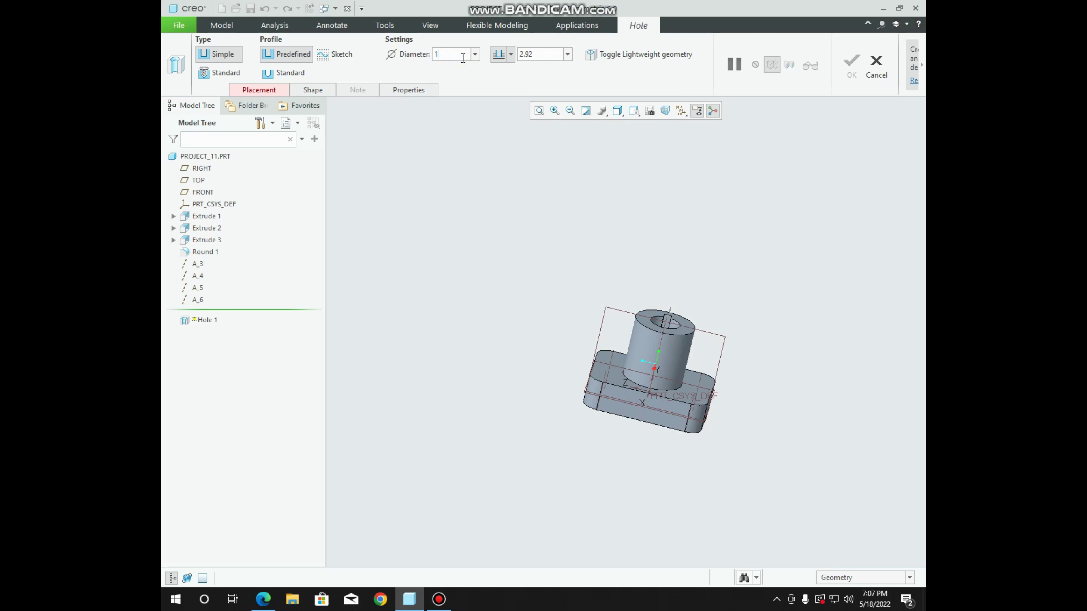
{"action": "key", "text": "Return"}
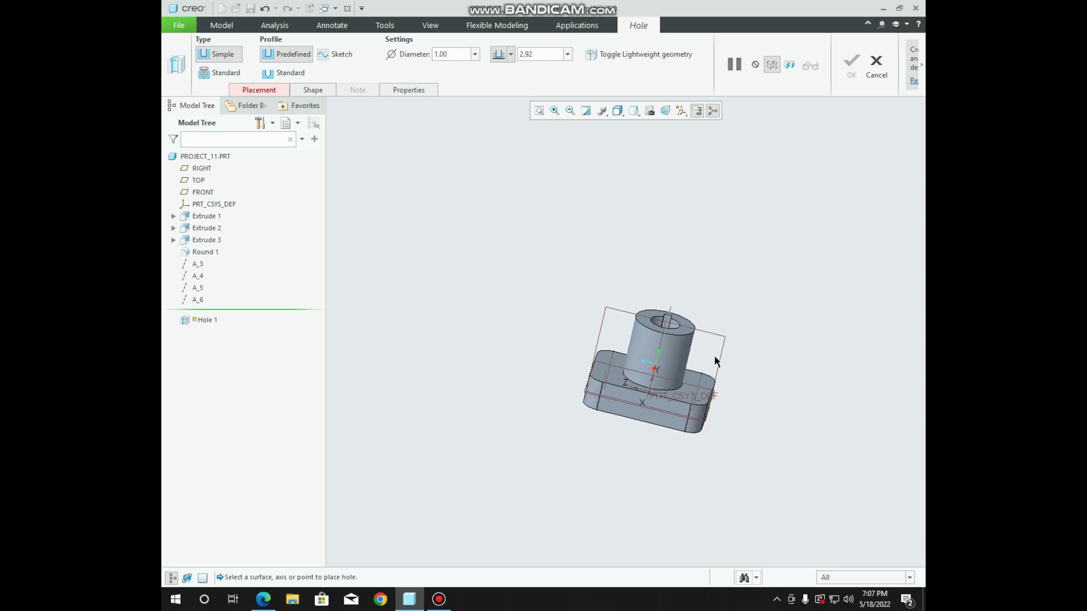
{"action": "middle_click_drag", "start_coordinate": [717, 362], "coordinate": [710, 432]}
{"action": "scroll", "coordinate": [698, 412], "scroll_direction": "up", "scroll_amount": 3}
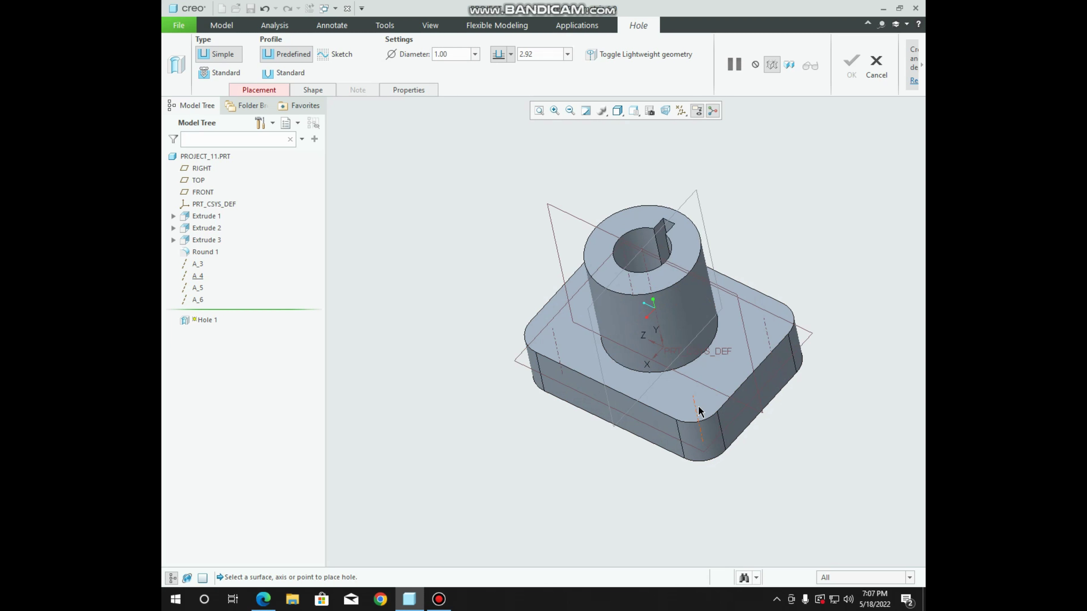
{"action": "left_click", "coordinate": [695, 409]}
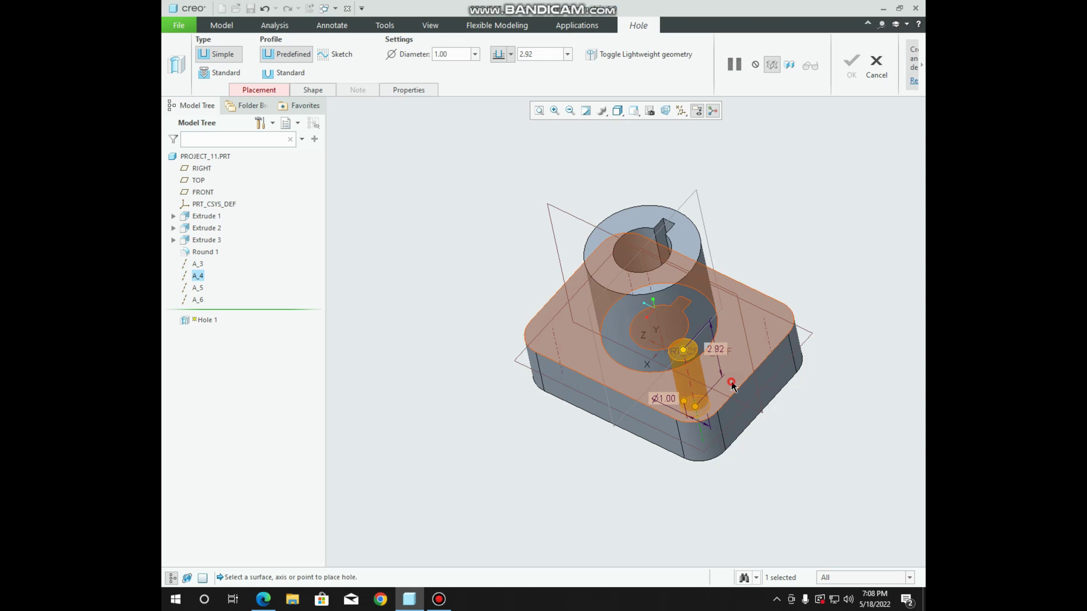
{"action": "left_click", "coordinate": [732, 384]}
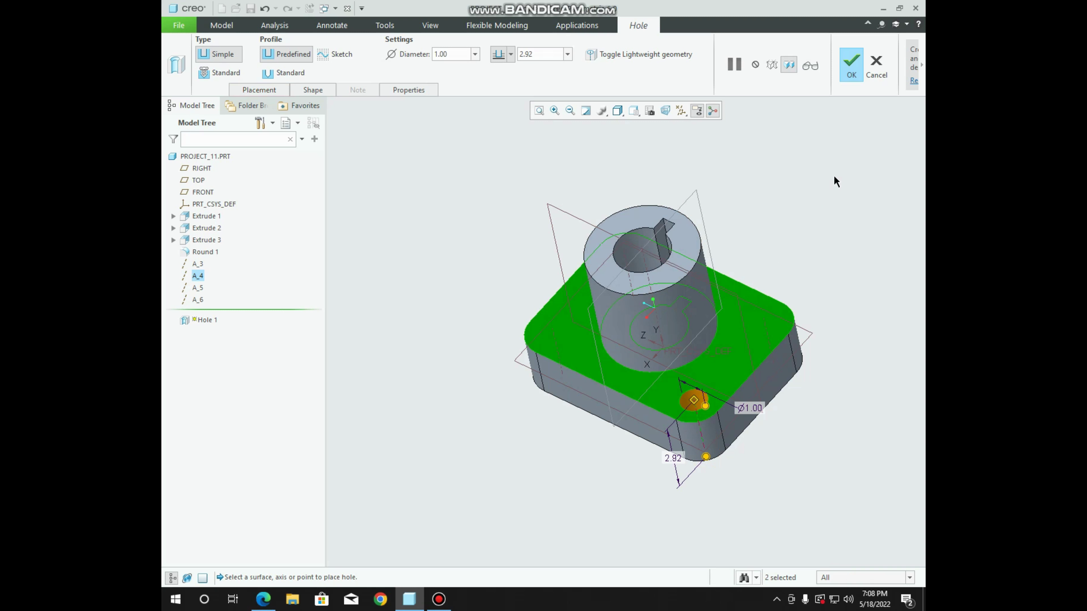
{"action": "left_click", "coordinate": [851, 65]}
{"action": "mouse_move", "coordinate": [860, 293]}
{"action": "middle_mouse_down"}
{"action": "mouse_move", "coordinate": [860, 314]}
{"action": "mouse_move", "coordinate": [823, 339]}
{"action": "middle_mouse_up"}
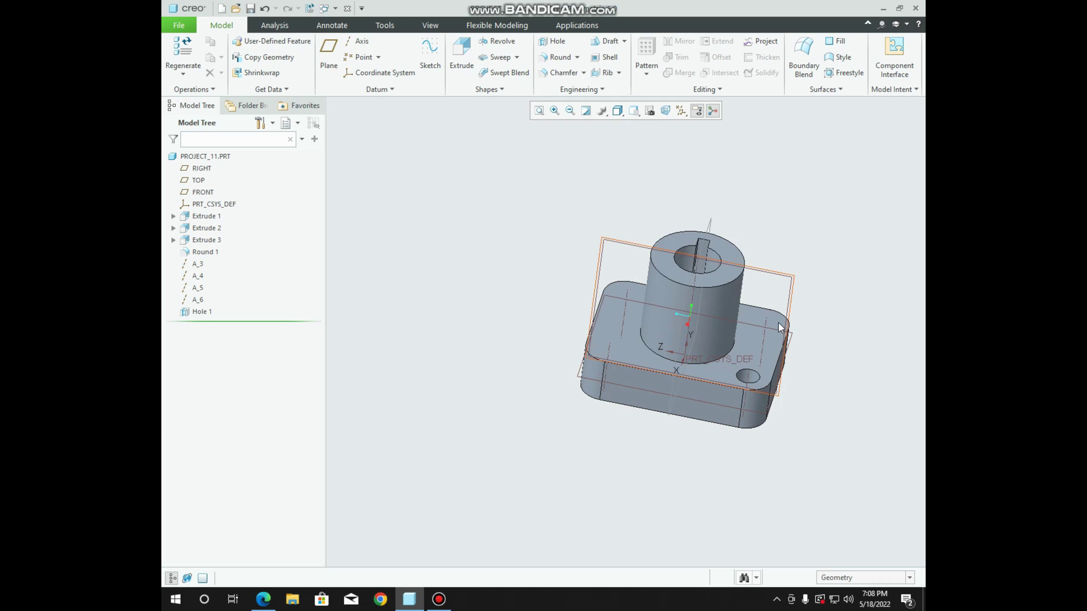
Mirror Hole 1 about the RIGHT datum plane
{"action": "middle_click_drag", "start_coordinate": [758, 335], "coordinate": [723, 396]}
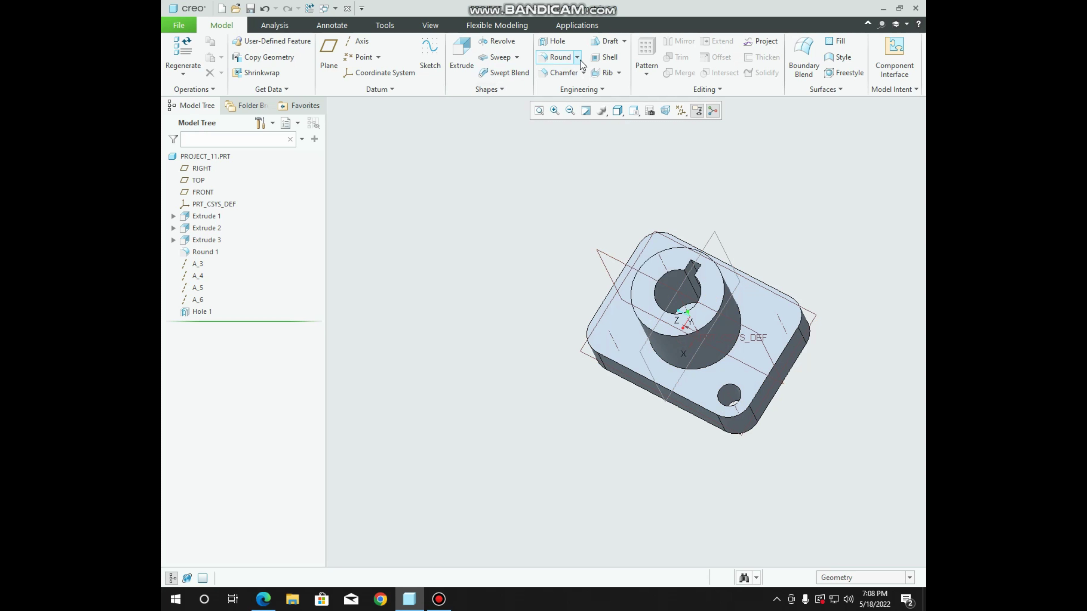
{"action": "left_click", "coordinate": [203, 313]}
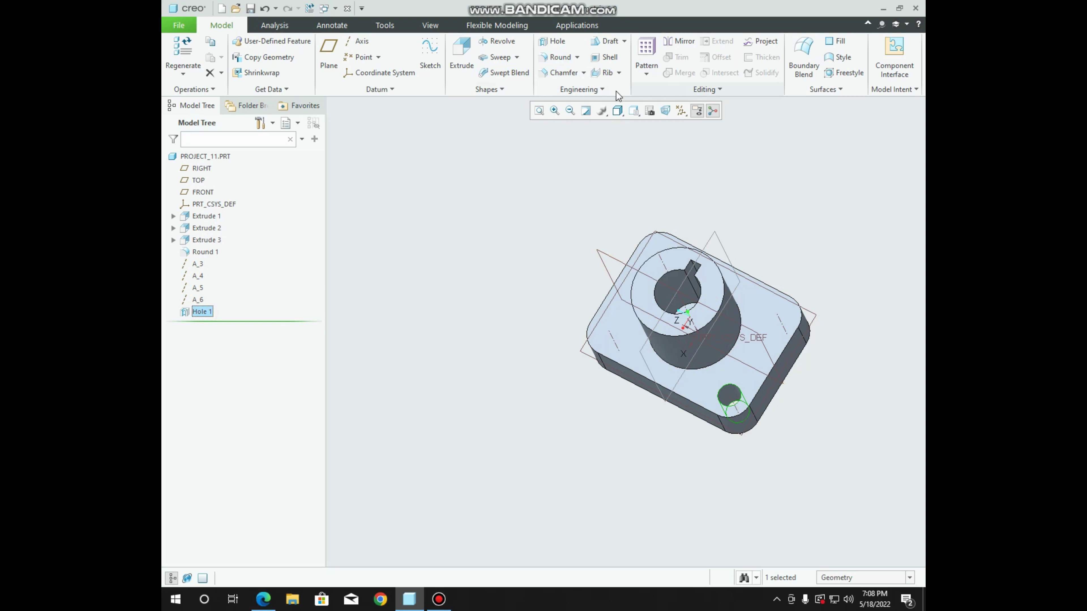
{"action": "left_click", "coordinate": [679, 42]}
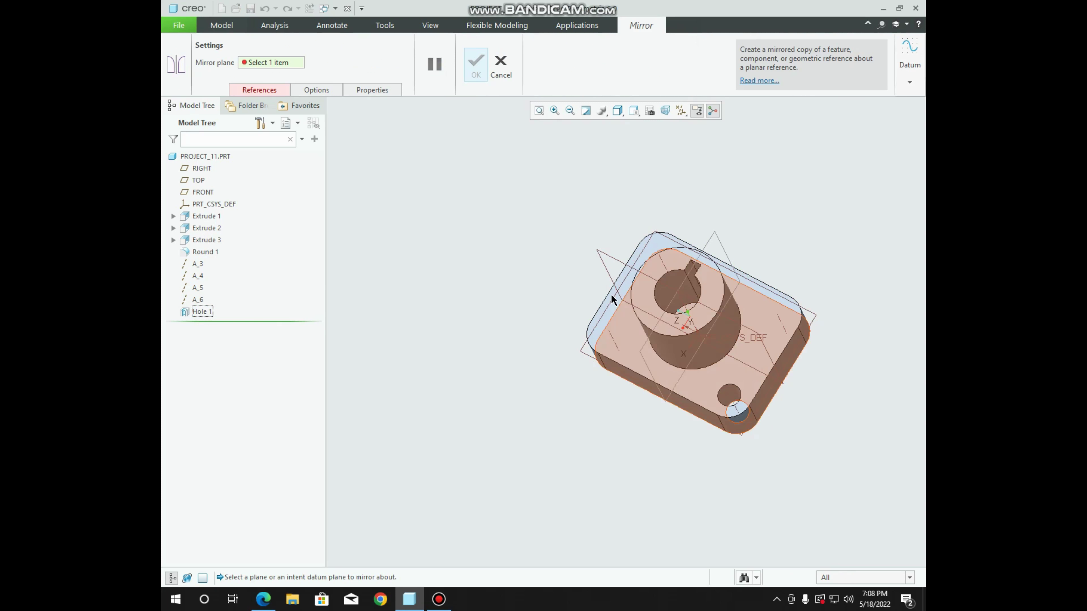
{"action": "left_click", "coordinate": [622, 270]}
{"action": "left_click", "coordinate": [475, 69]}
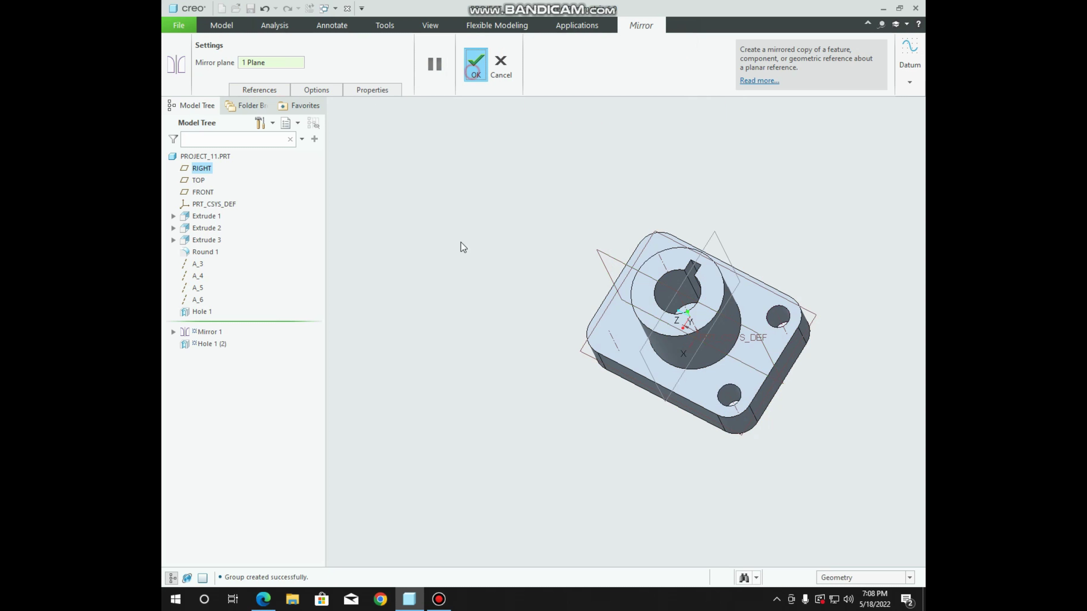
Mirror Hole 1 and its mirrored copy about the FRONT datum plane
{"action": "left_click", "coordinate": [197, 309]}
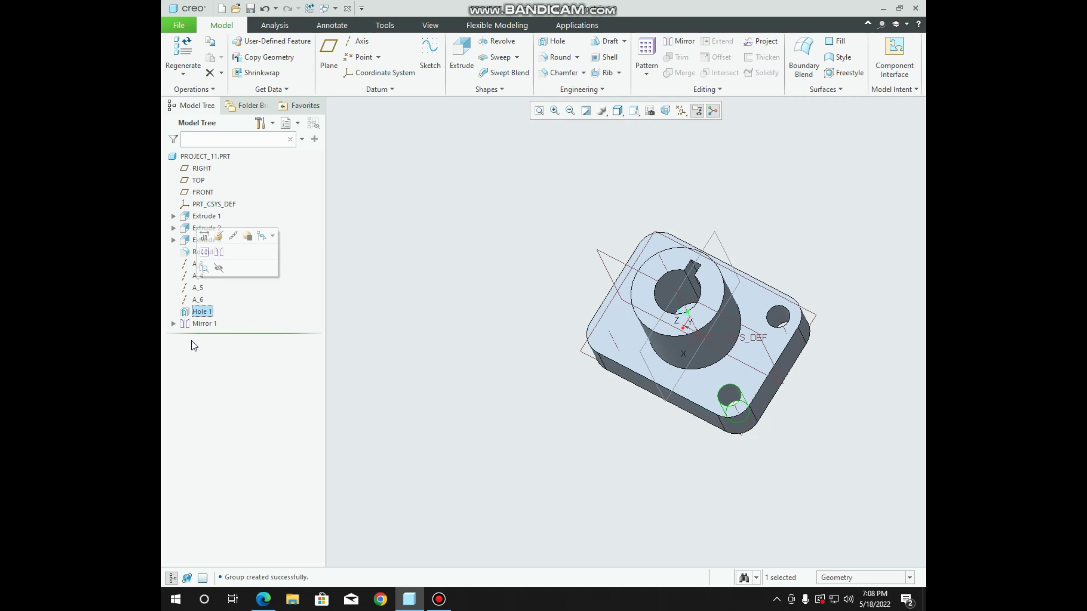
{"action": "left_click", "coordinate": [173, 323]}
{"action": "left_click", "coordinate": [214, 335], "text": "ctrl"}
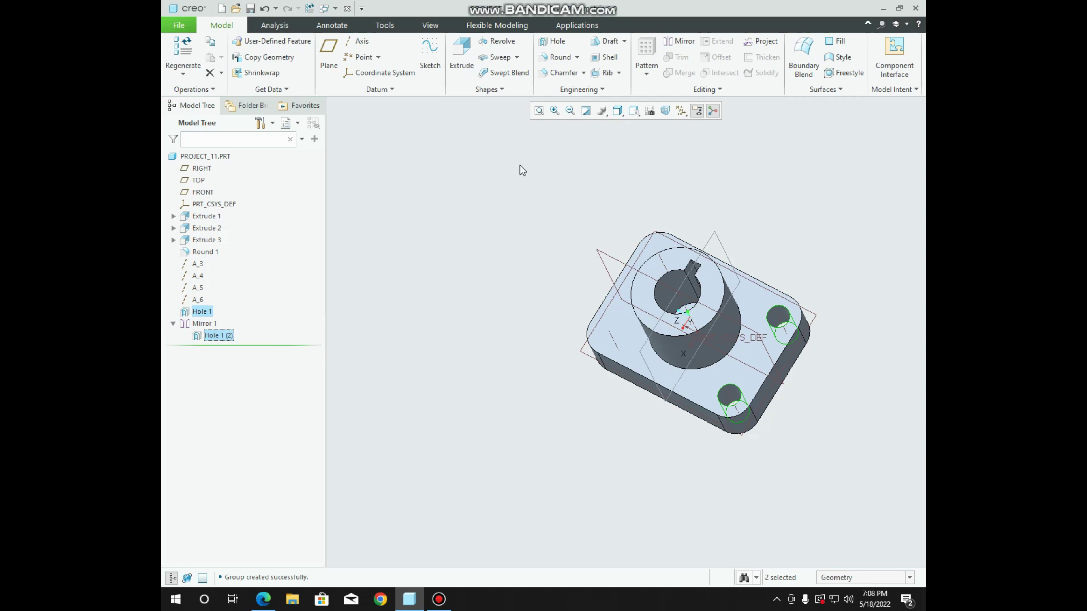
{"action": "left_click", "coordinate": [668, 42]}
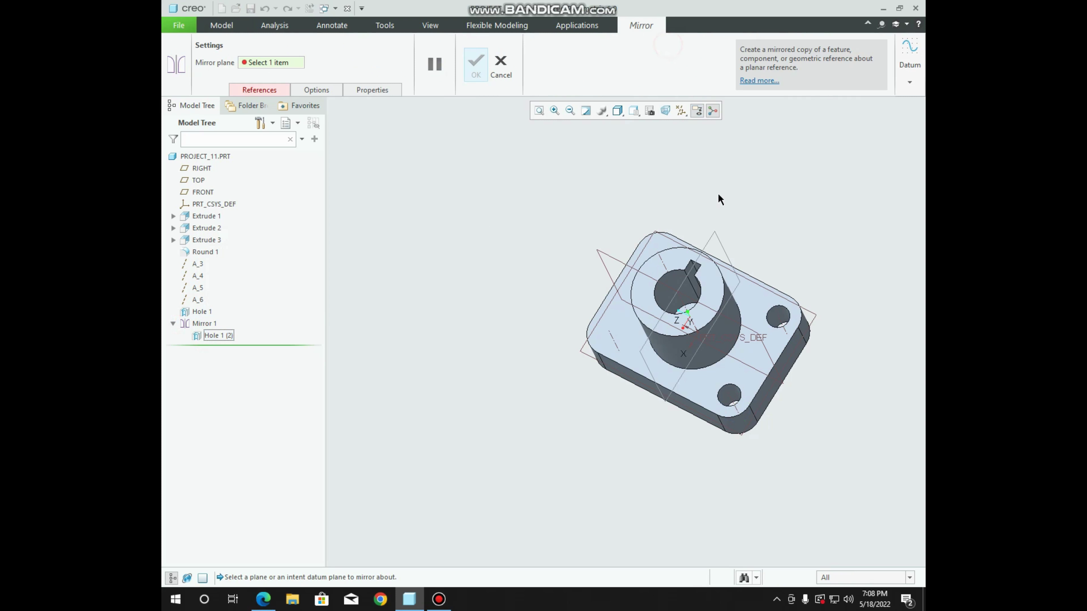
{"action": "left_click", "coordinate": [708, 235]}
{"action": "left_click", "coordinate": [470, 64]}
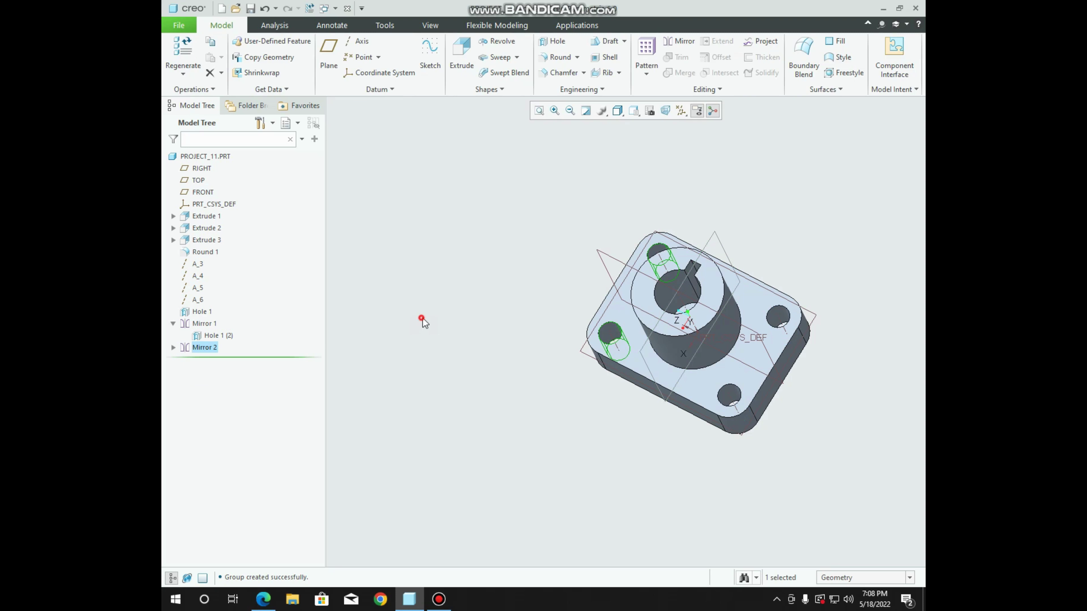
{"action": "left_click", "coordinate": [198, 263]}
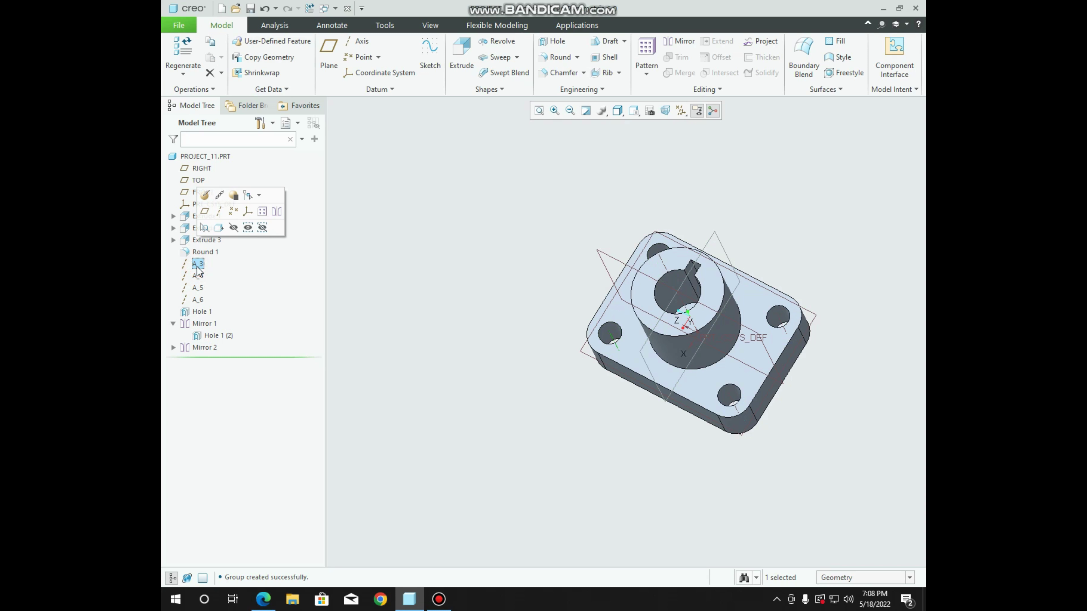
{"action": "left_click", "coordinate": [198, 278]}
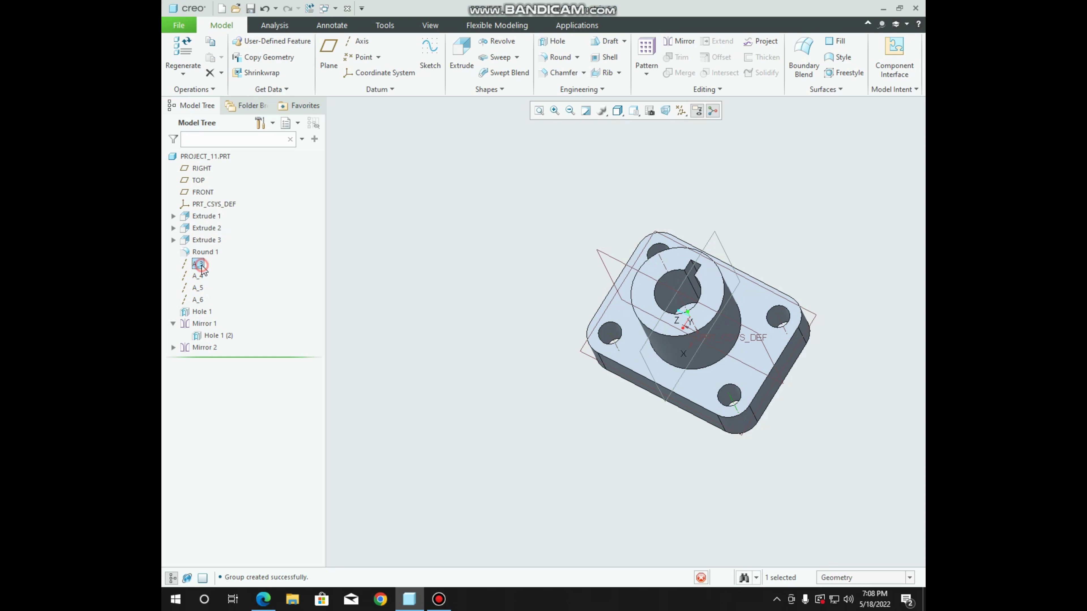
Delete datum axes A_3 and A_5 from the Model Tree
{"action": "left_click", "coordinate": [198, 264]}
{"action": "right_click", "coordinate": [201, 265]}
{"action": "left_click", "coordinate": [233, 338]}
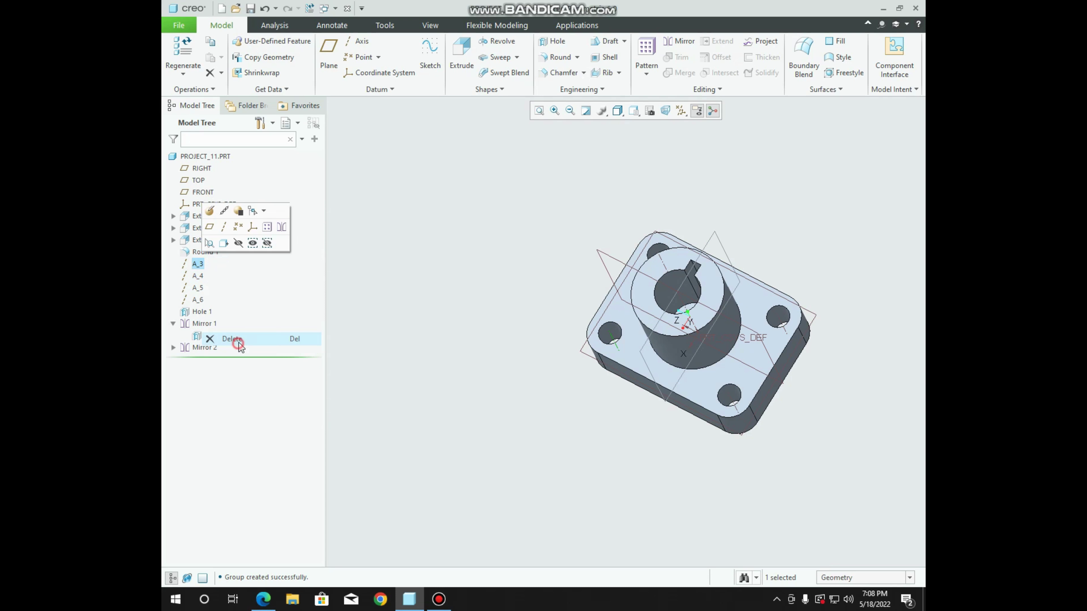
{"action": "left_click", "coordinate": [496, 312]}
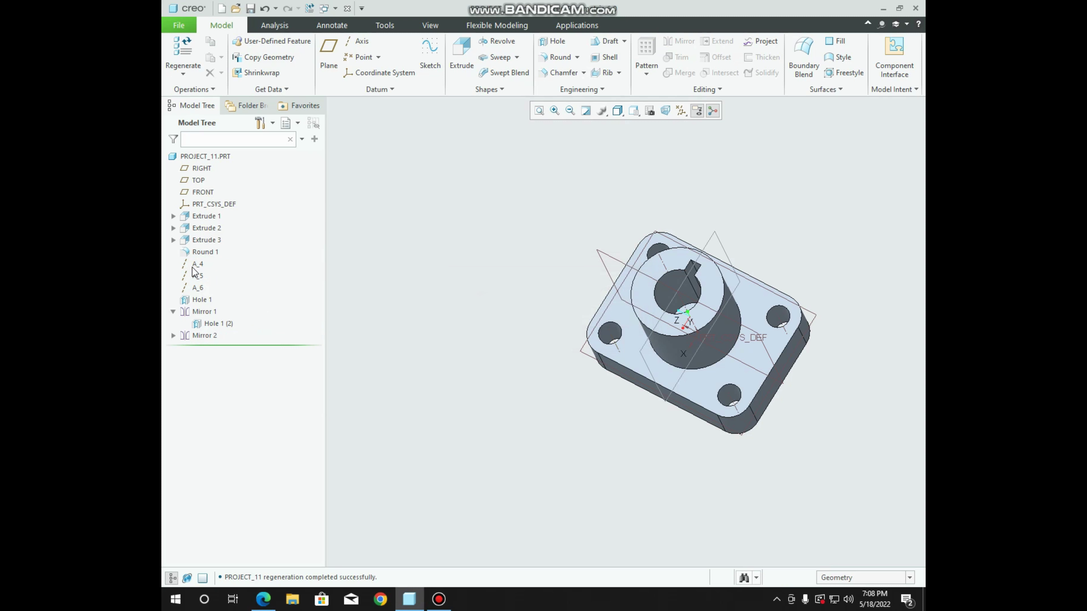
{"action": "left_click", "coordinate": [197, 276]}
{"action": "right_click", "coordinate": [197, 276]}
{"action": "left_click", "coordinate": [231, 353]}
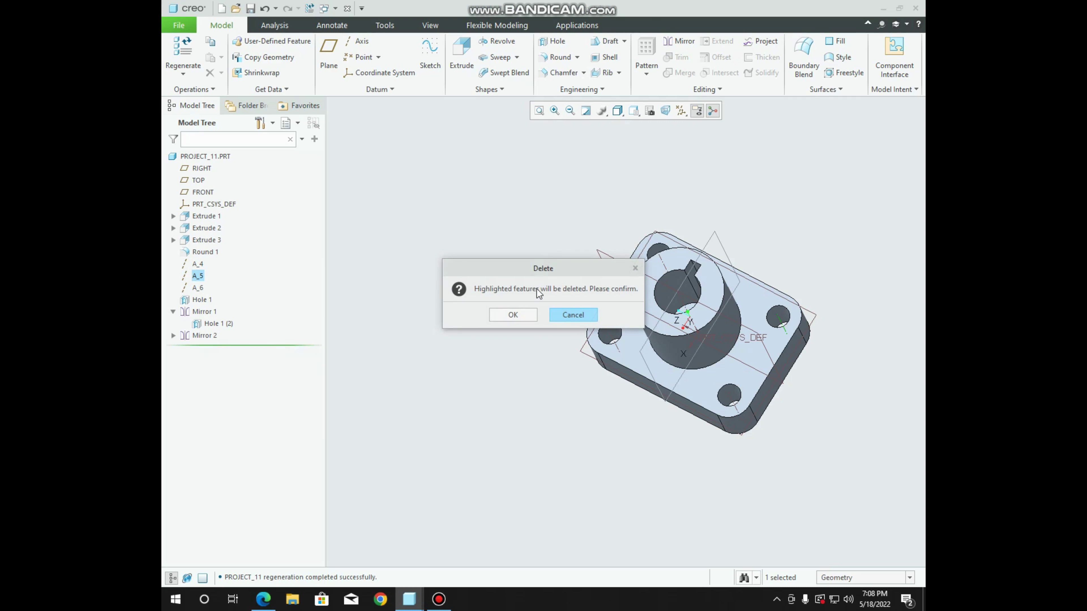
{"action": "left_click", "coordinate": [513, 316]}
Delete datum axis A_6 and compare the model with the reference drawing PDF
{"action": "right_click", "coordinate": [205, 281]}
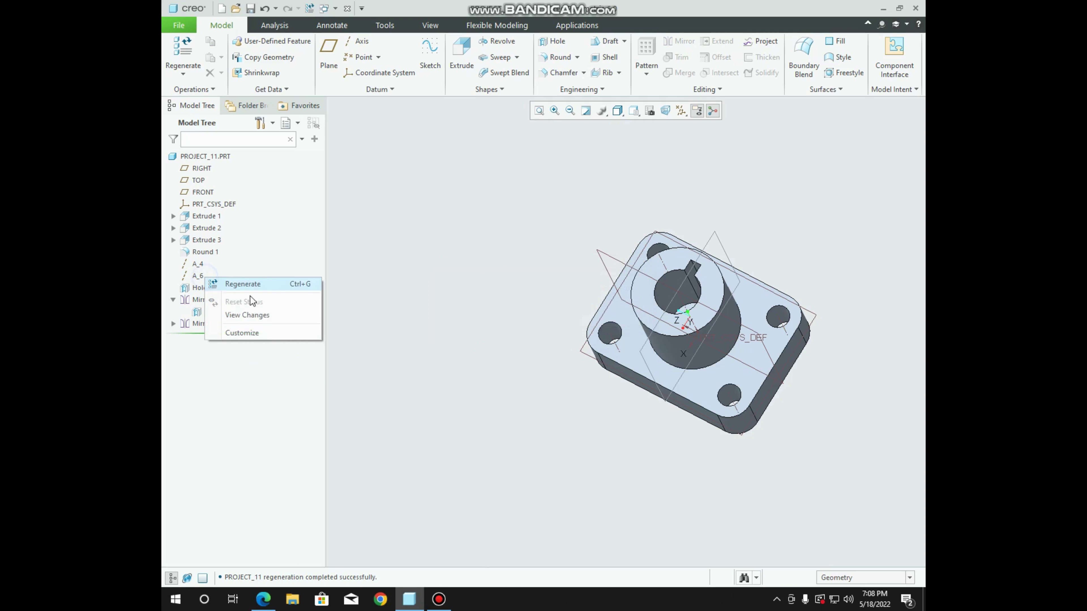
{"action": "left_click", "coordinate": [201, 277]}
{"action": "right_click", "coordinate": [200, 278]}
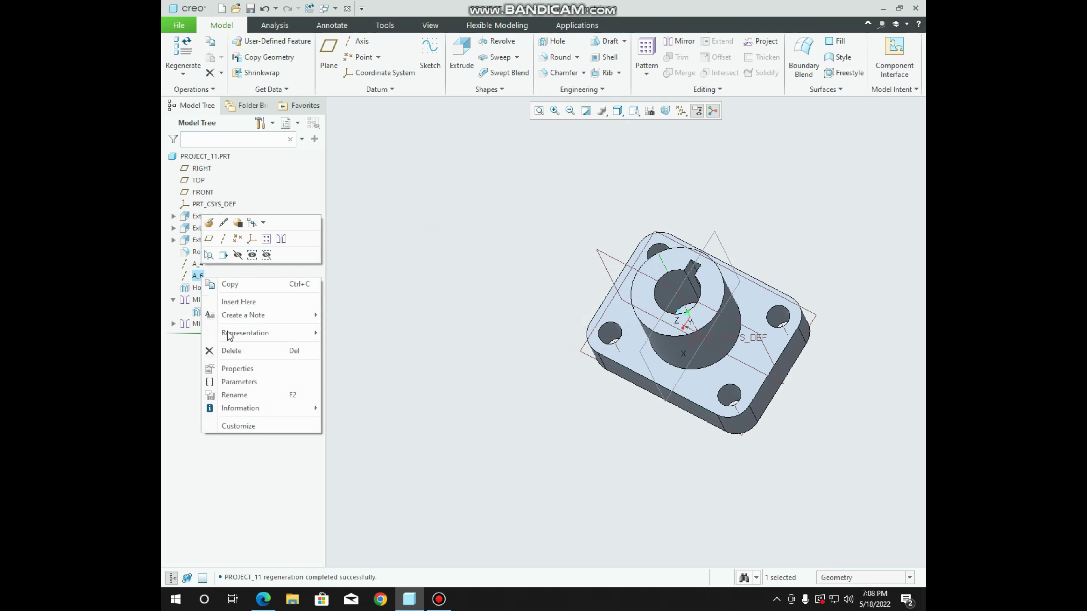
{"action": "left_click", "coordinate": [230, 354]}
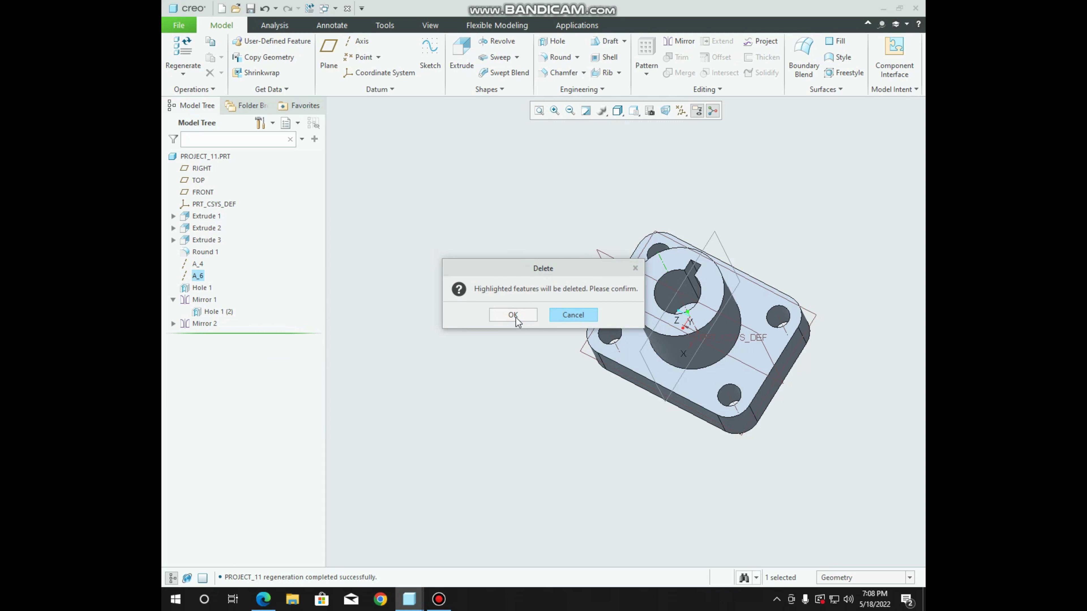
{"action": "left_click", "coordinate": [513, 315]}
{"action": "scroll", "coordinate": [538, 377], "scroll_direction": "down", "scroll_amount": 3}
{"action": "middle_click_drag", "start_coordinate": [521, 284], "coordinate": [466, 195]}
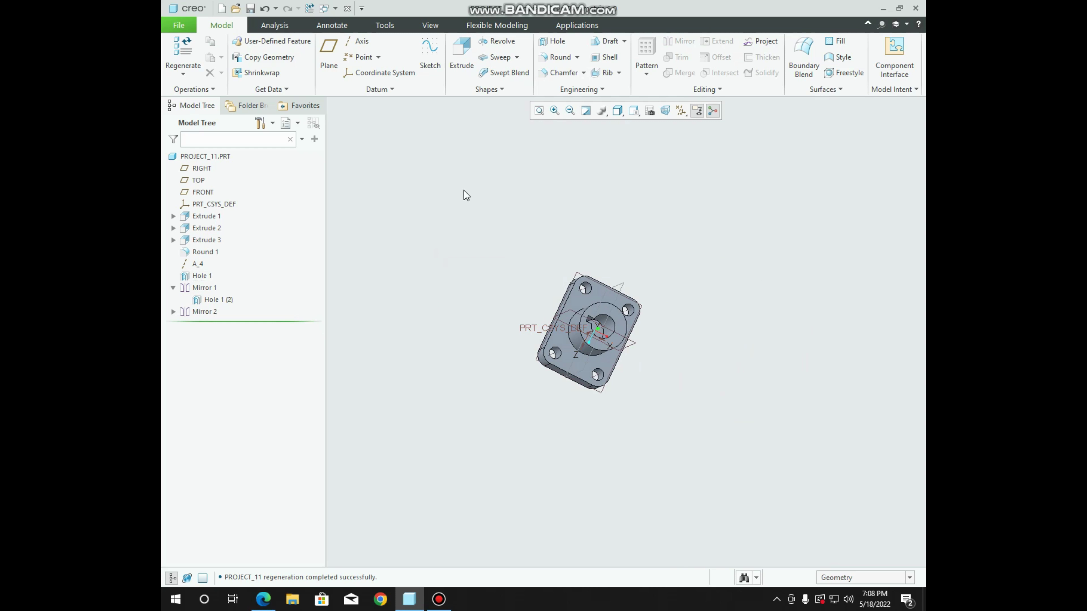
{"action": "left_click", "coordinate": [263, 599]}
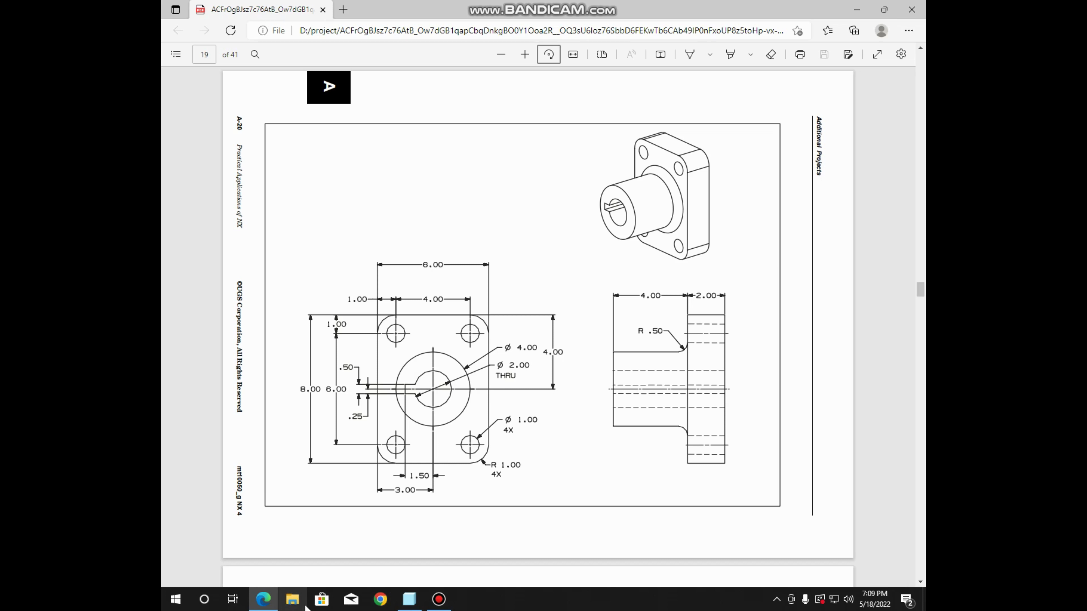
{"action": "left_click", "coordinate": [410, 599]}
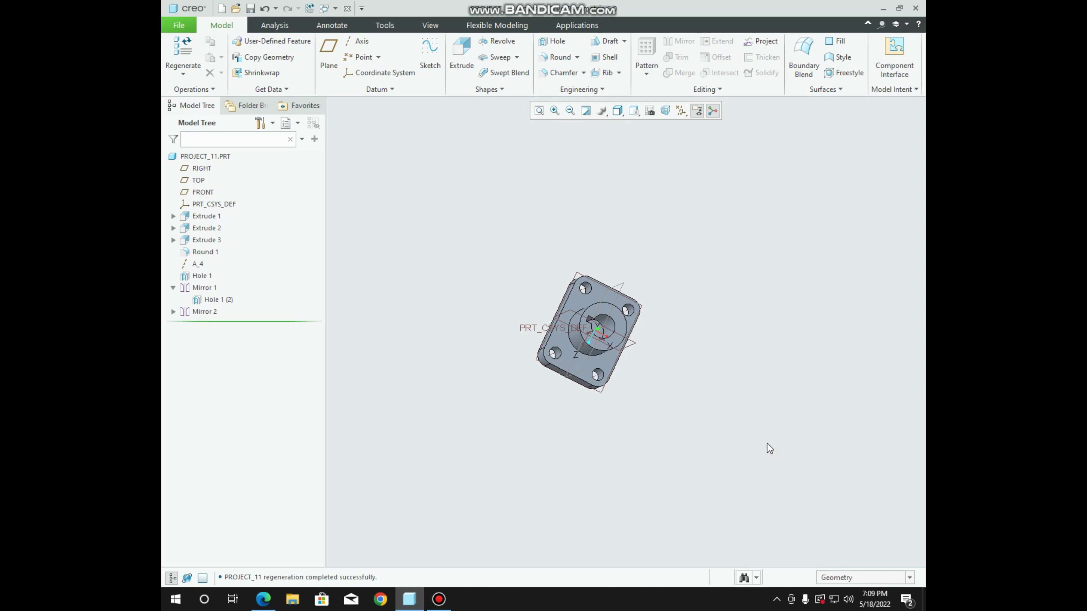
Round the boss's bottom edge where it meets the plate with a 0.5 radius
{"action": "key", "text": "ctrl+d"}
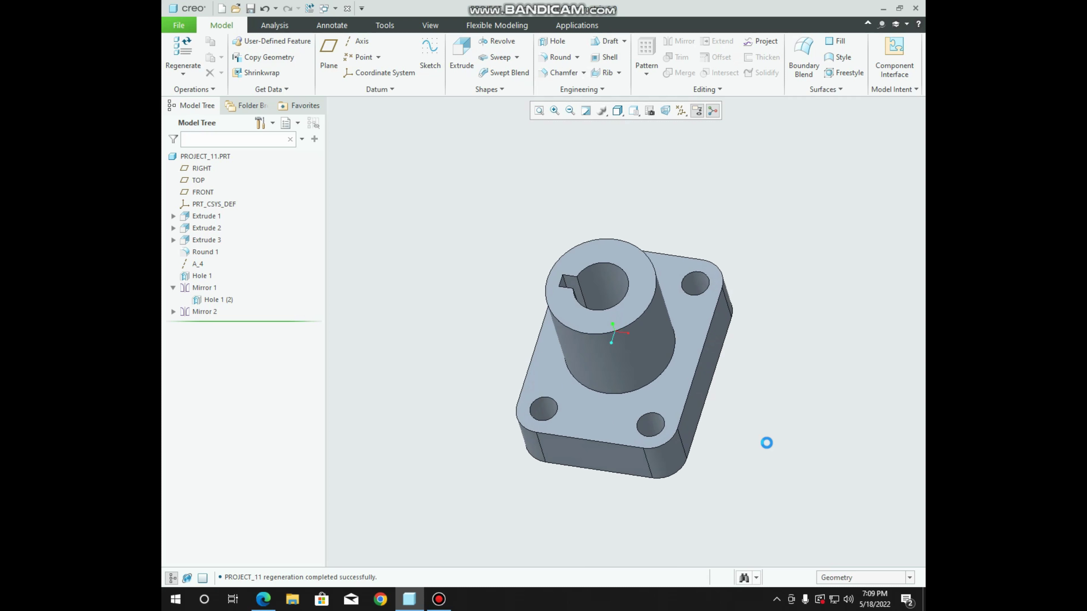
{"action": "left_click", "coordinate": [556, 57]}
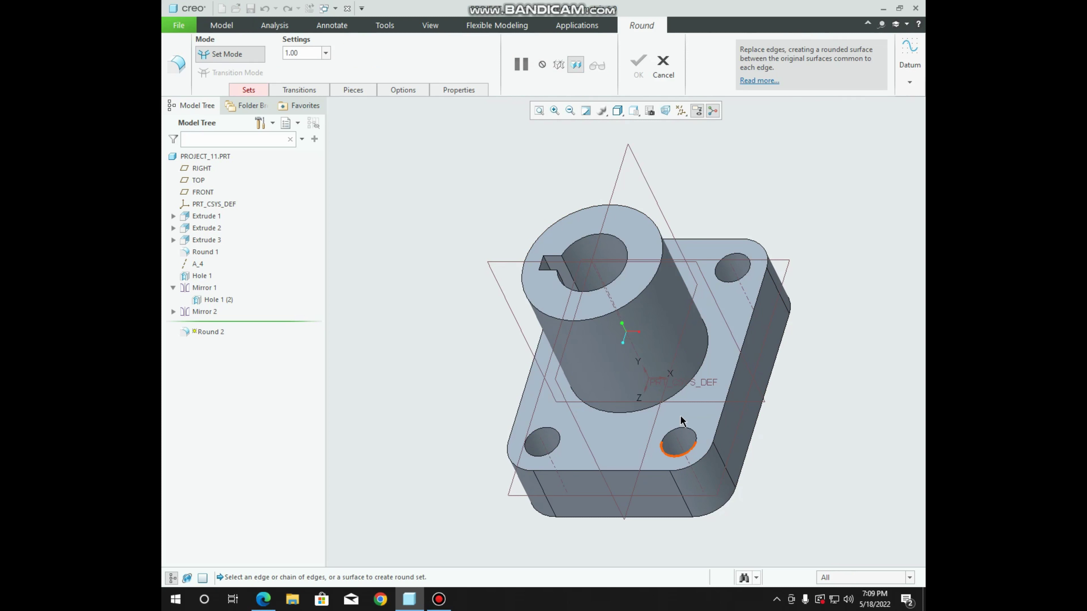
{"action": "left_click", "coordinate": [679, 392]}
{"action": "left_click", "coordinate": [304, 52]}
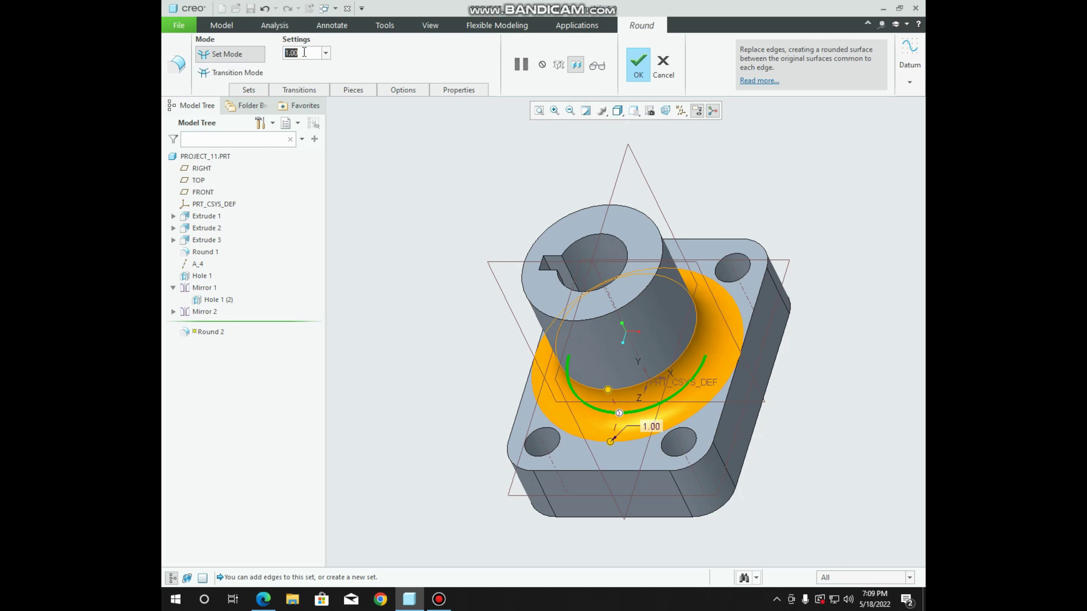
{"action": "type", "text": "0.5"}
{"action": "key", "text": "Return"}
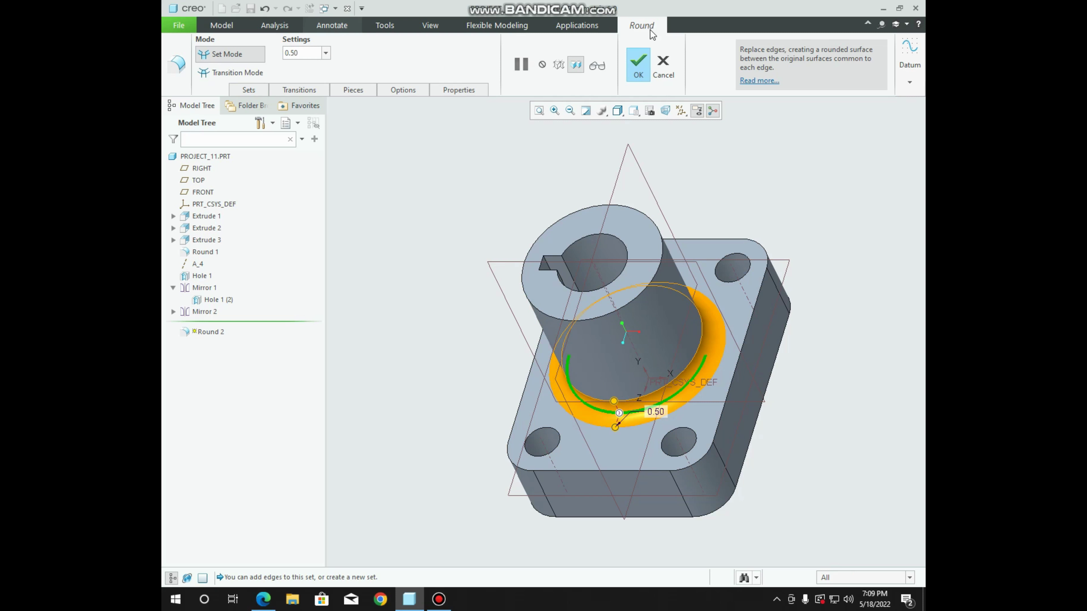
{"action": "left_click", "coordinate": [638, 68]}
{"action": "scroll", "coordinate": [829, 357], "scroll_direction": "down", "scroll_amount": 5}
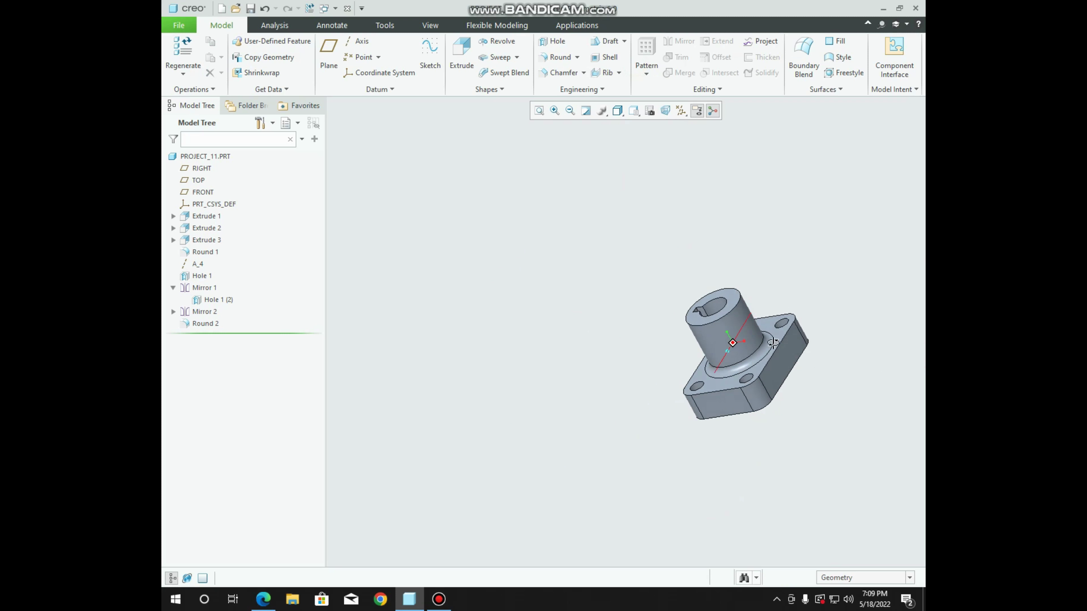
{"action": "middle_click_drag", "start_coordinate": [828, 357], "coordinate": [801, 366]}
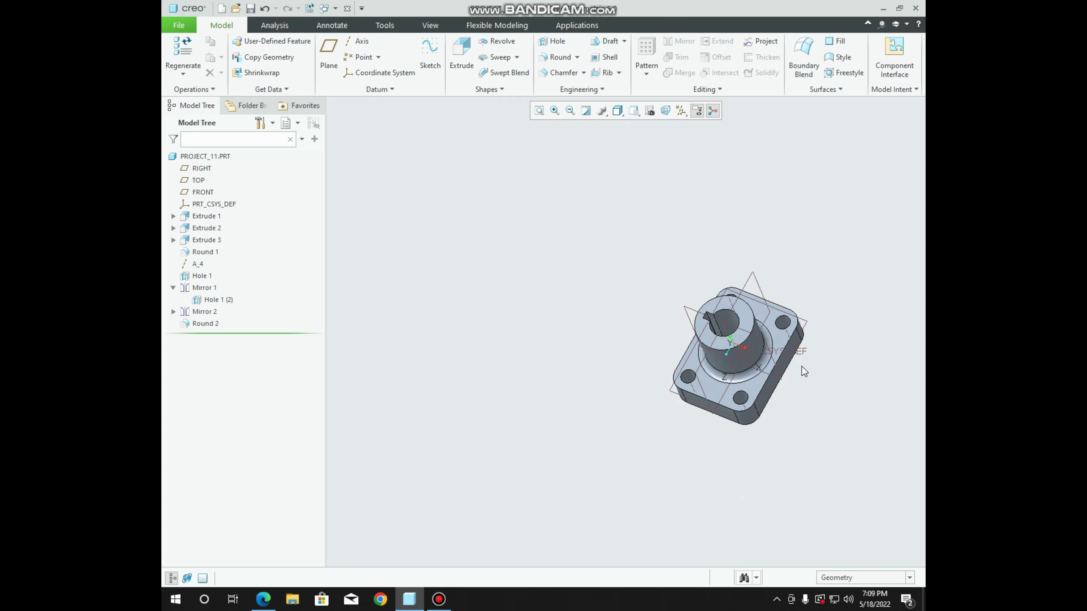
{"action": "scroll", "coordinate": [802, 366], "scroll_direction": "up", "scroll_amount": 1}
{"action": "scroll", "coordinate": [801, 366], "scroll_direction": "up", "scroll_amount": 2}
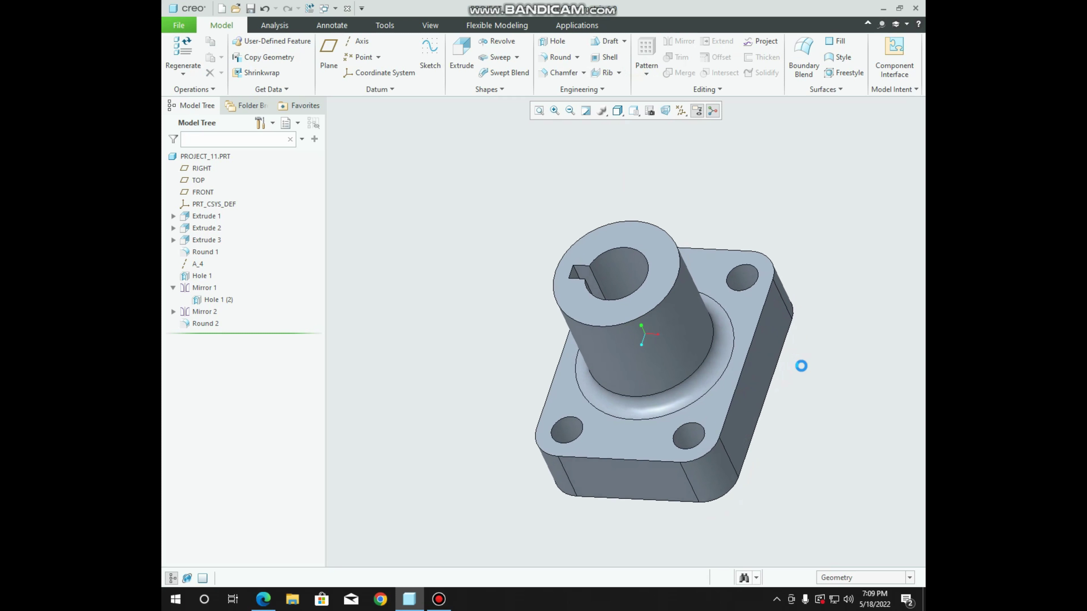
{"action": "scroll", "coordinate": [801, 366], "scroll_direction": "up", "scroll_amount": 2}
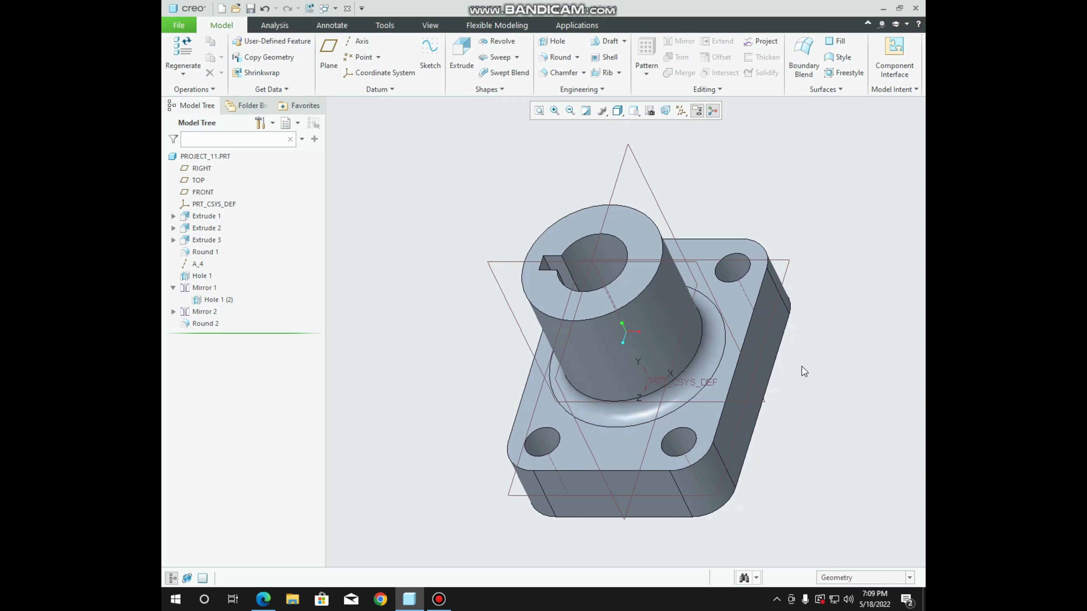